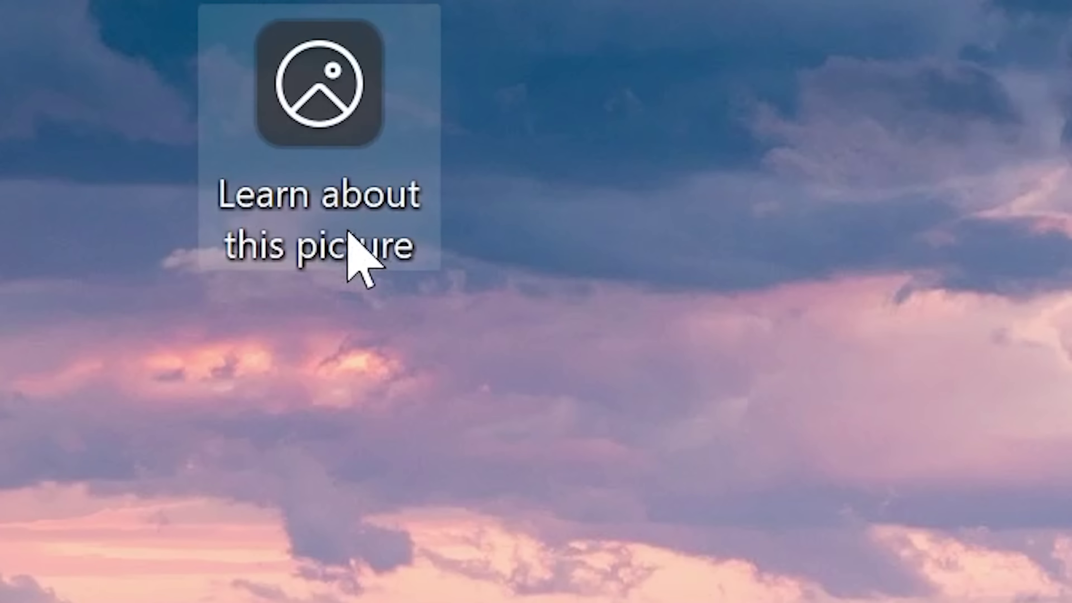
Step: Open and close the Bing page about the Spotlight wallpaper, then open and dismiss Windows search
{"action": "mouse_move", "coordinate": [705, 46]}
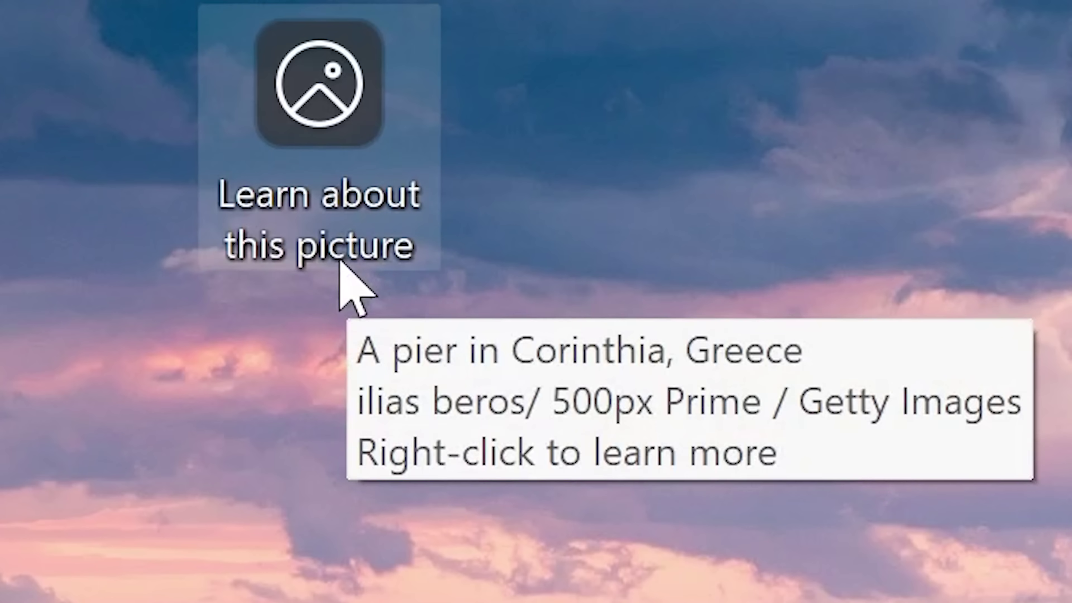
{"action": "double_click", "coordinate": [311, 89]}
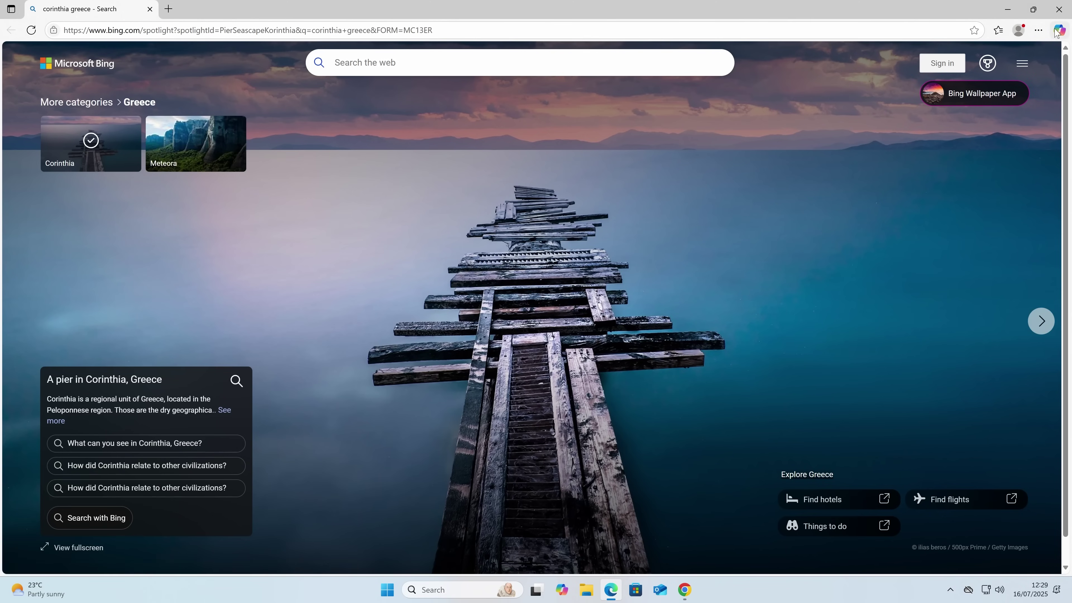
{"action": "left_click", "coordinate": [1059, 10]}
{"action": "left_click", "coordinate": [437, 590]}
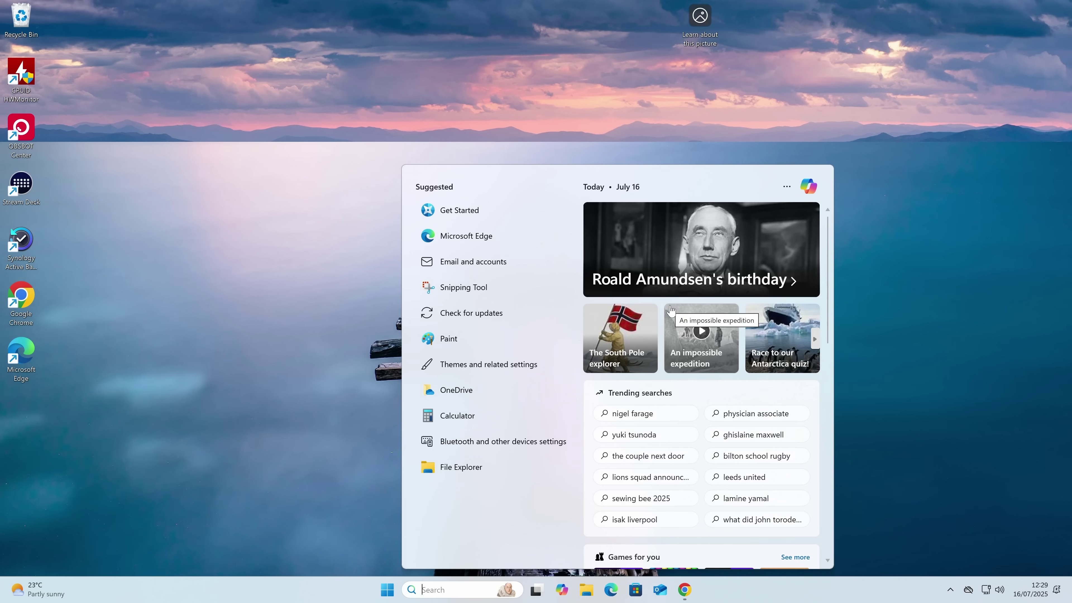
{"action": "left_click", "coordinate": [182, 249]}
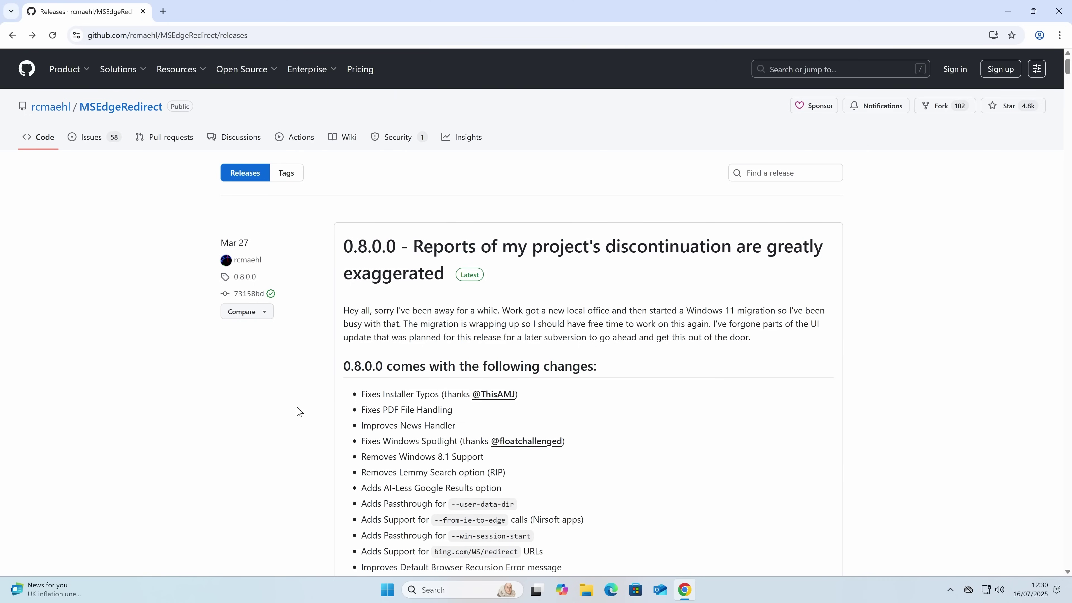
Step: Scroll down to the 0.8.0.0 release assets and download MSEdgeRedirect.exe
{"action": "scroll", "coordinate": [298, 412], "scroll_direction": "down", "scroll_amount": 4}
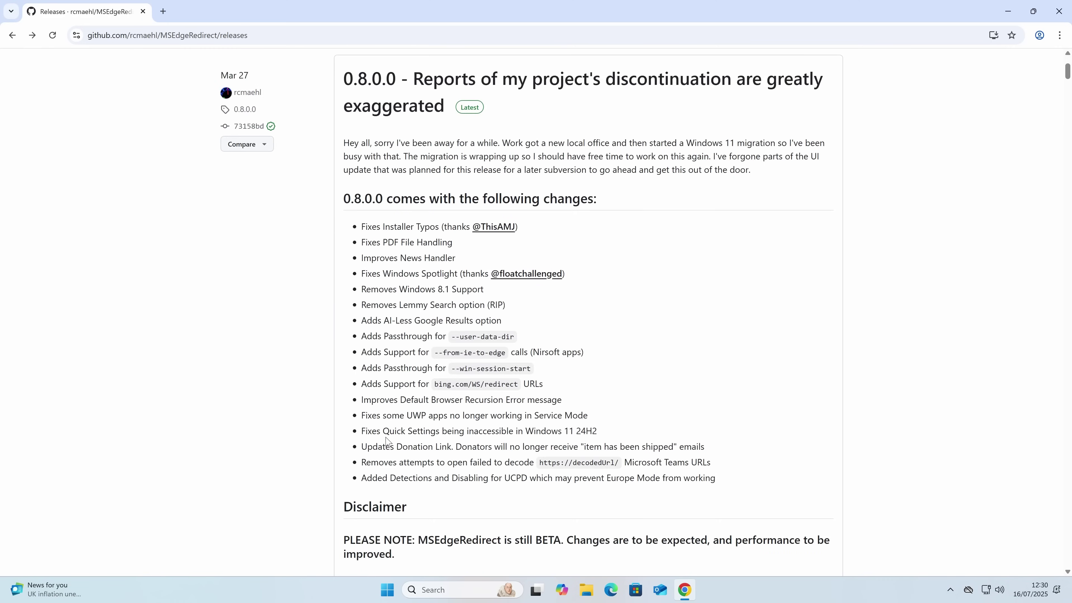
{"action": "scroll", "coordinate": [357, 319], "scroll_direction": "down", "scroll_amount": 3}
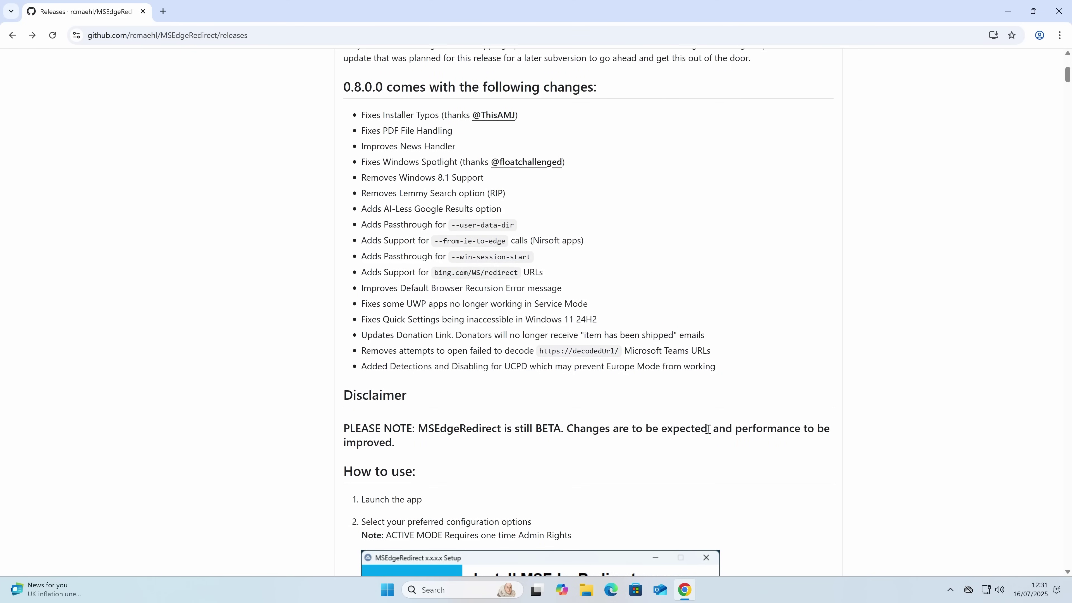
{"action": "scroll", "coordinate": [434, 444], "scroll_direction": "down", "scroll_amount": 10}
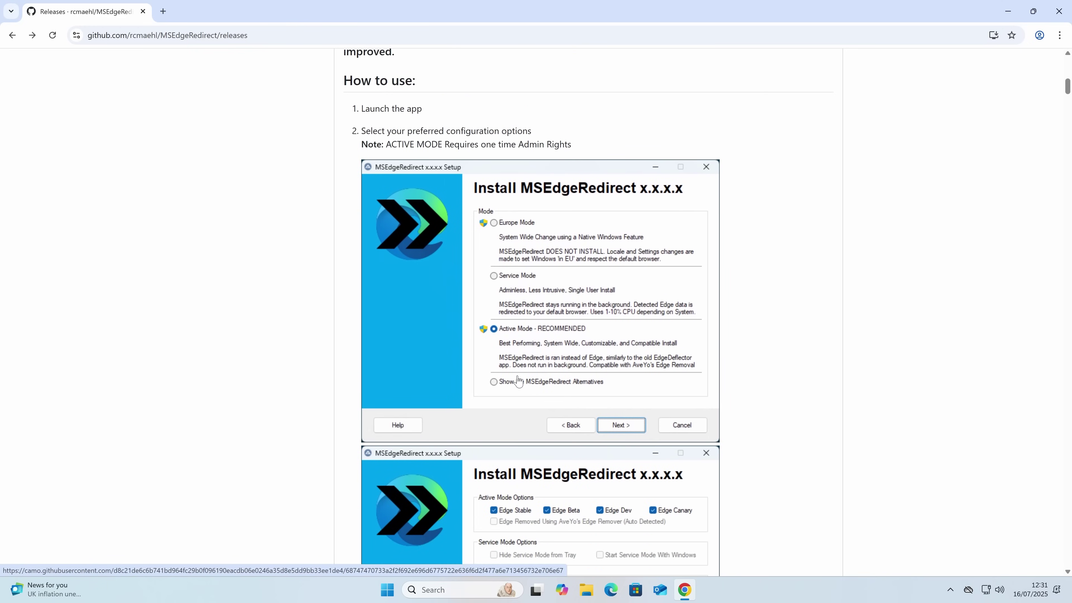
{"action": "scroll", "coordinate": [518, 381], "scroll_direction": "down", "scroll_amount": 12}
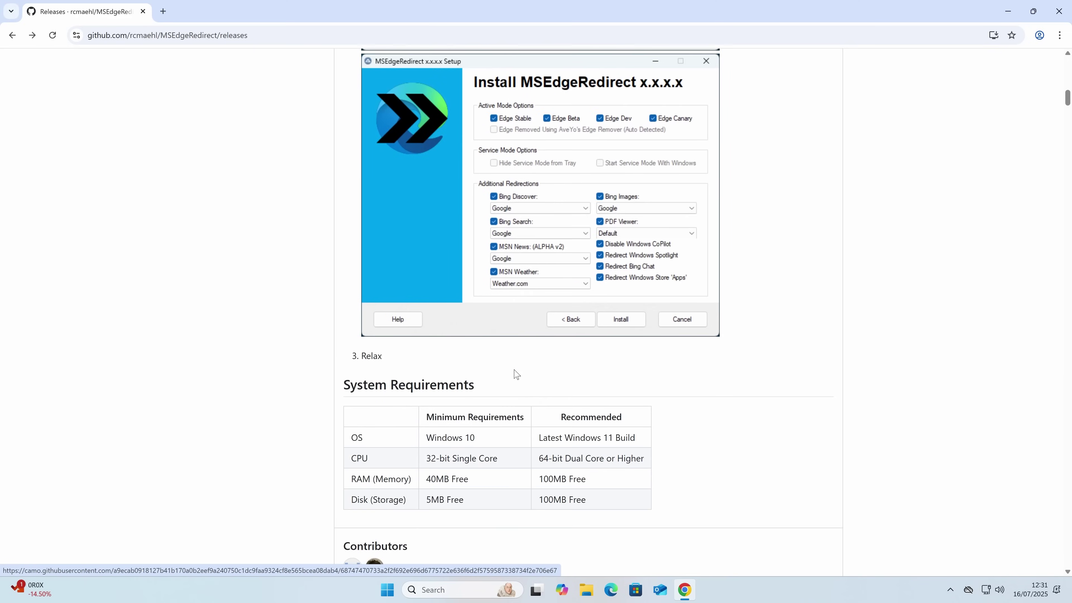
{"action": "scroll", "coordinate": [517, 374], "scroll_direction": "down", "scroll_amount": 3}
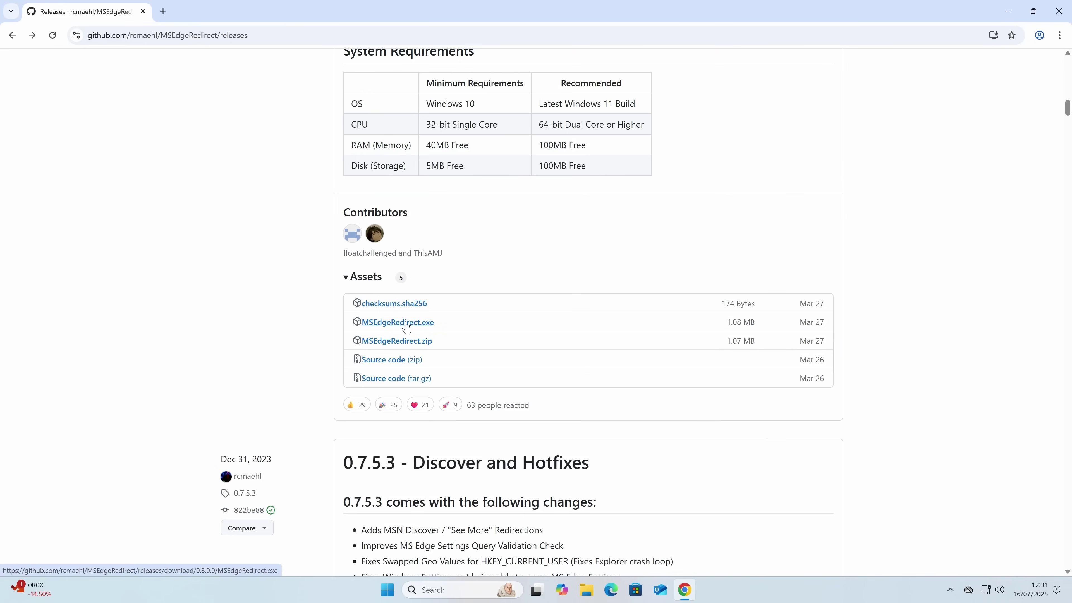
{"action": "left_click", "coordinate": [405, 323]}
Step: Launch the downloaded MSEdgeRedirect installer from the Downloads folder, then close the folder window
{"action": "mouse_move", "coordinate": [942, 75]}
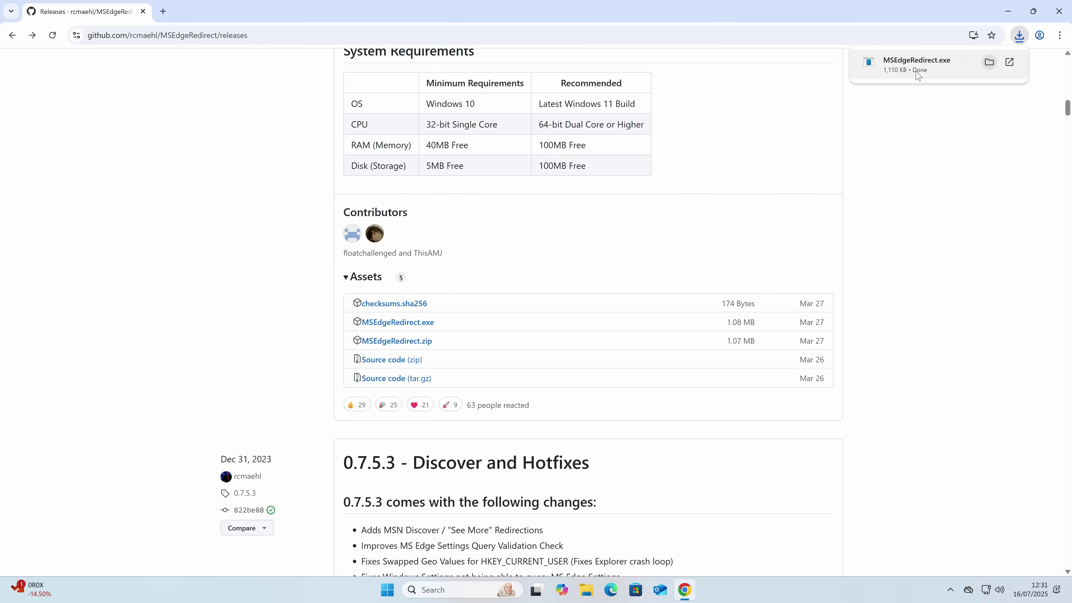
{"action": "left_click", "coordinate": [989, 62]}
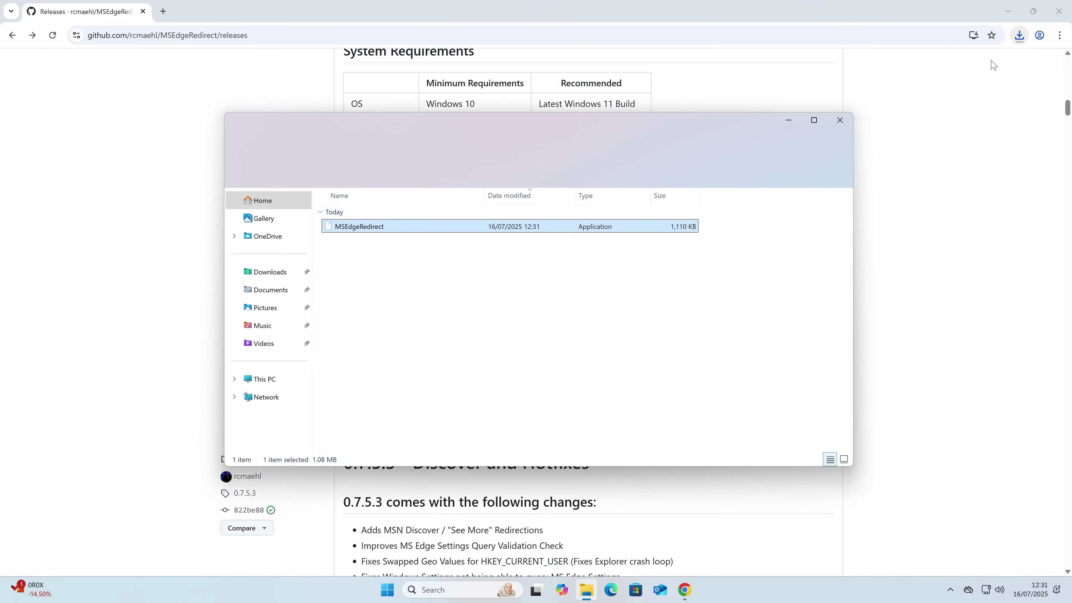
{"action": "double_click", "coordinate": [392, 235]}
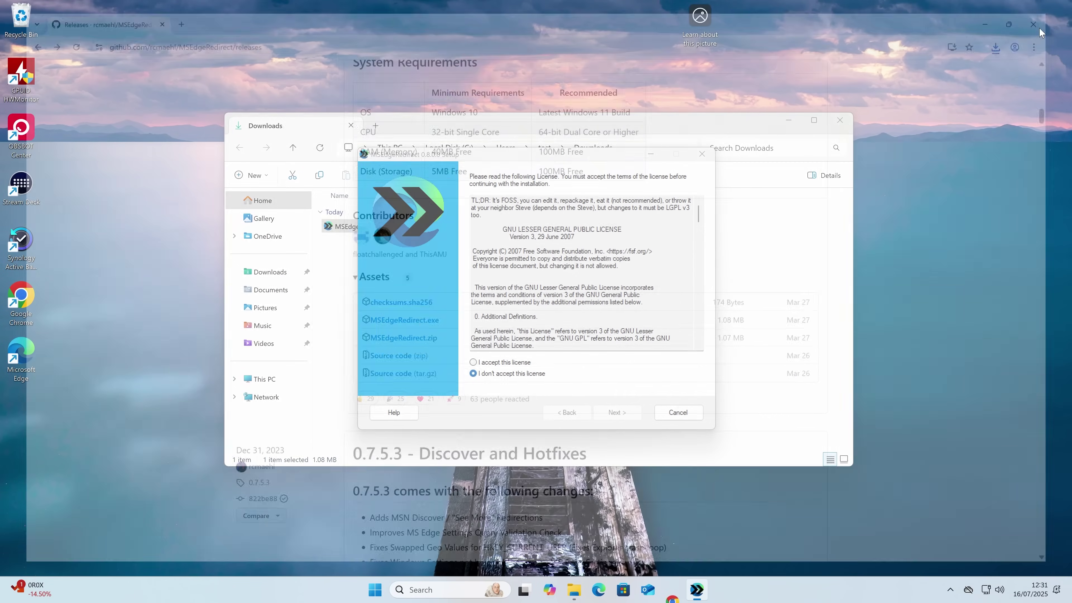
{"action": "left_click", "coordinate": [840, 120]}
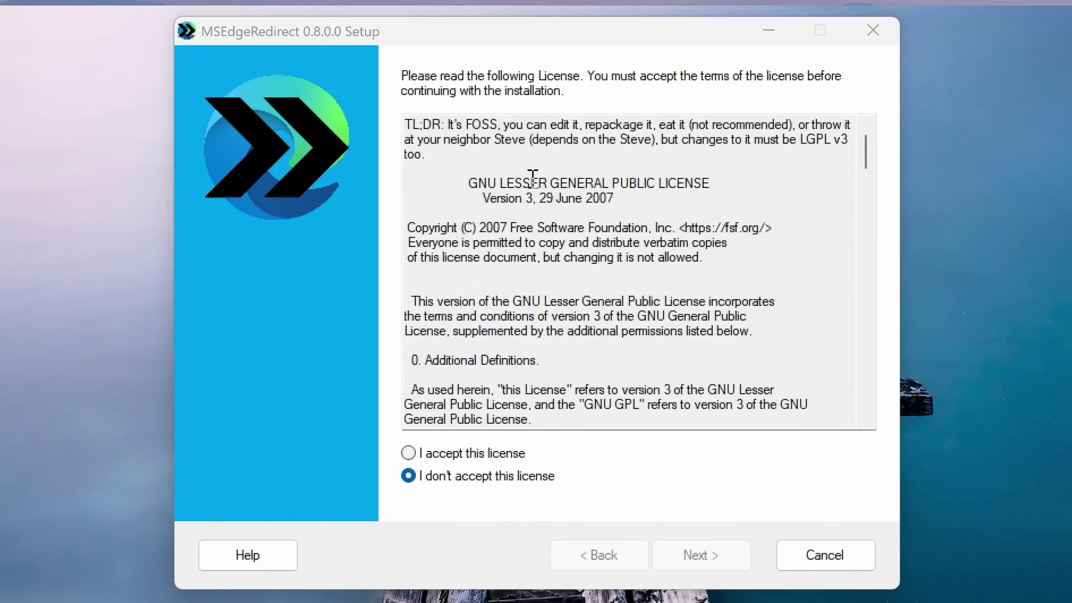
Step: Accept the license and choose Active Mode - RECOMMENDED as the install mode
{"action": "left_click", "coordinate": [425, 454]}
{"action": "left_click", "coordinate": [704, 566]}
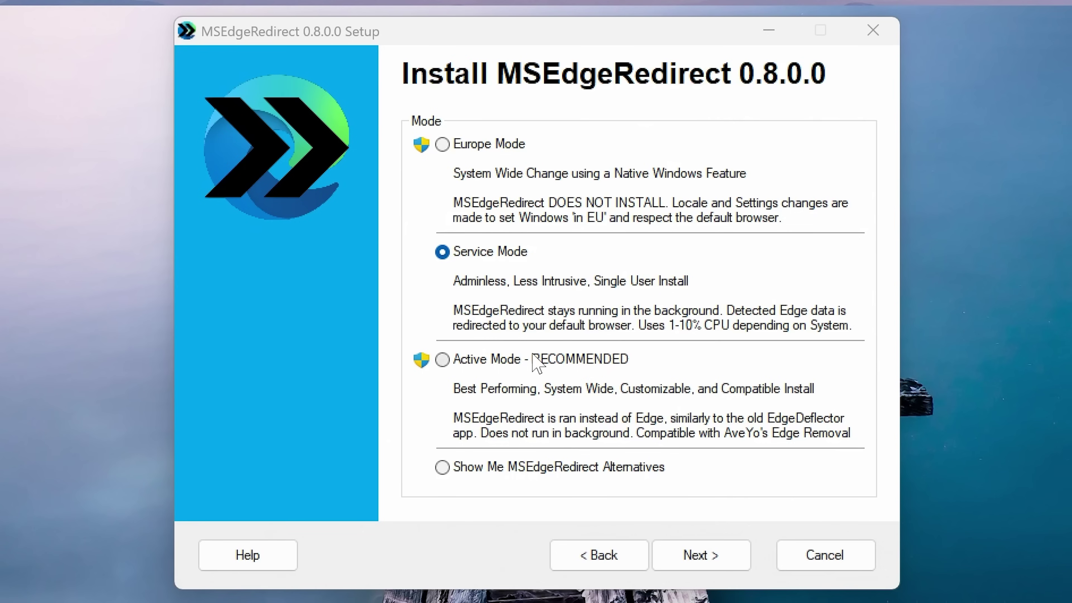
{"action": "left_click", "coordinate": [488, 359]}
{"action": "left_click", "coordinate": [701, 557]}
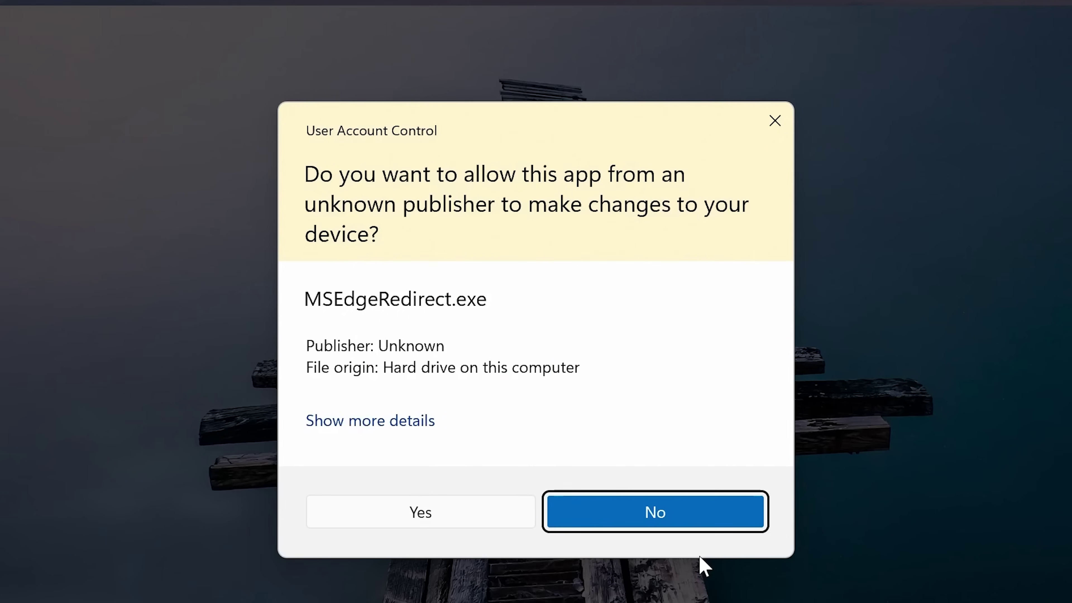
Step: Grant the installer admin rights, then leave only Edge Stable ticked, with Edge Canary and Edge Dev unticked
{"action": "left_click", "coordinate": [422, 513]}
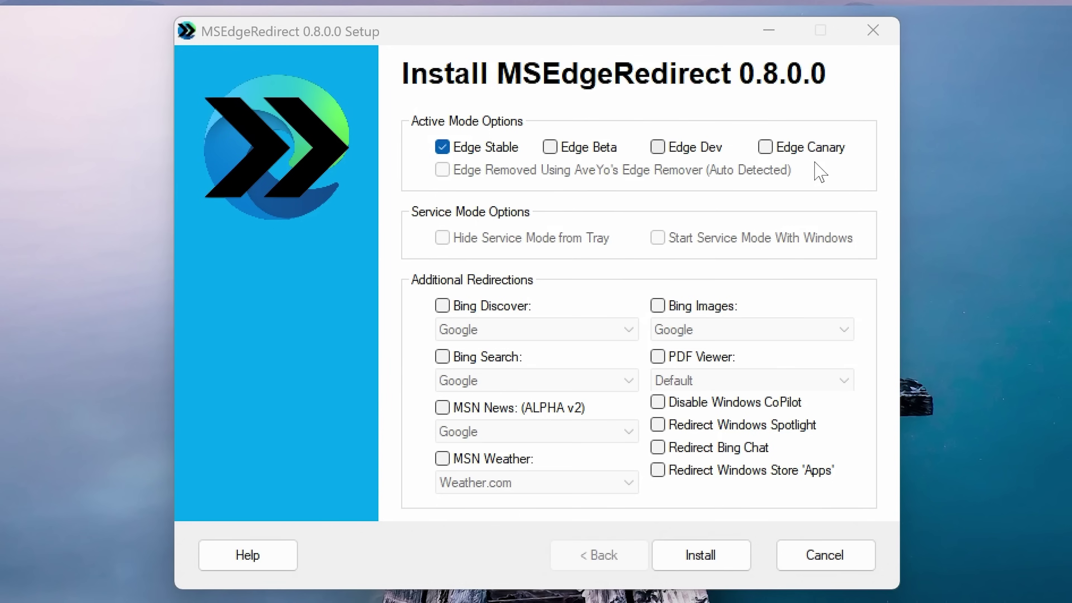
{"action": "left_click", "coordinate": [765, 147]}
{"action": "left_click", "coordinate": [695, 151]}
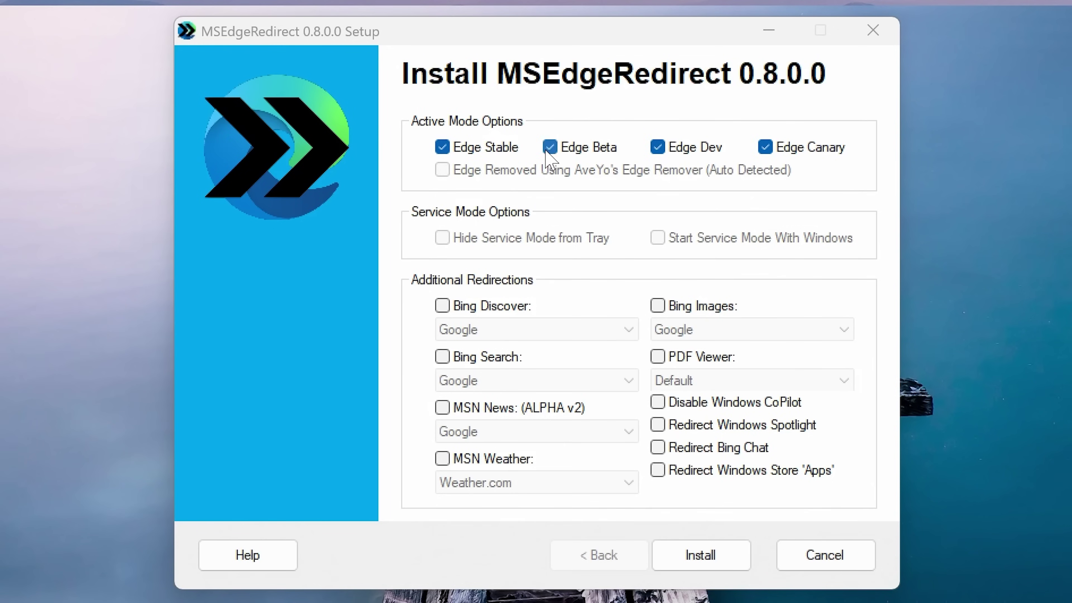
{"action": "left_click", "coordinate": [657, 148]}
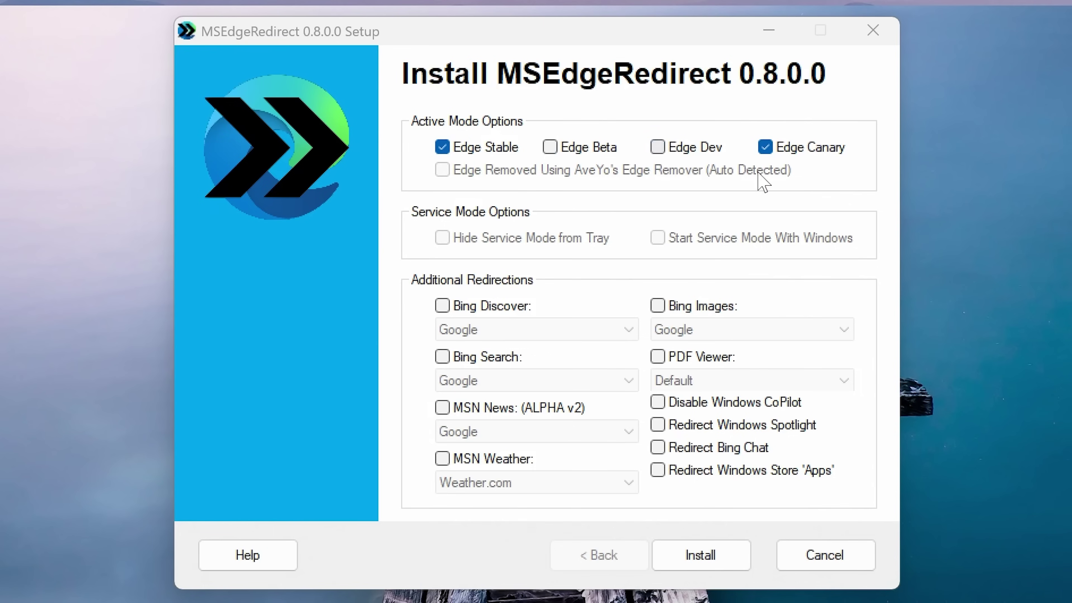
{"action": "left_click", "coordinate": [765, 152]}
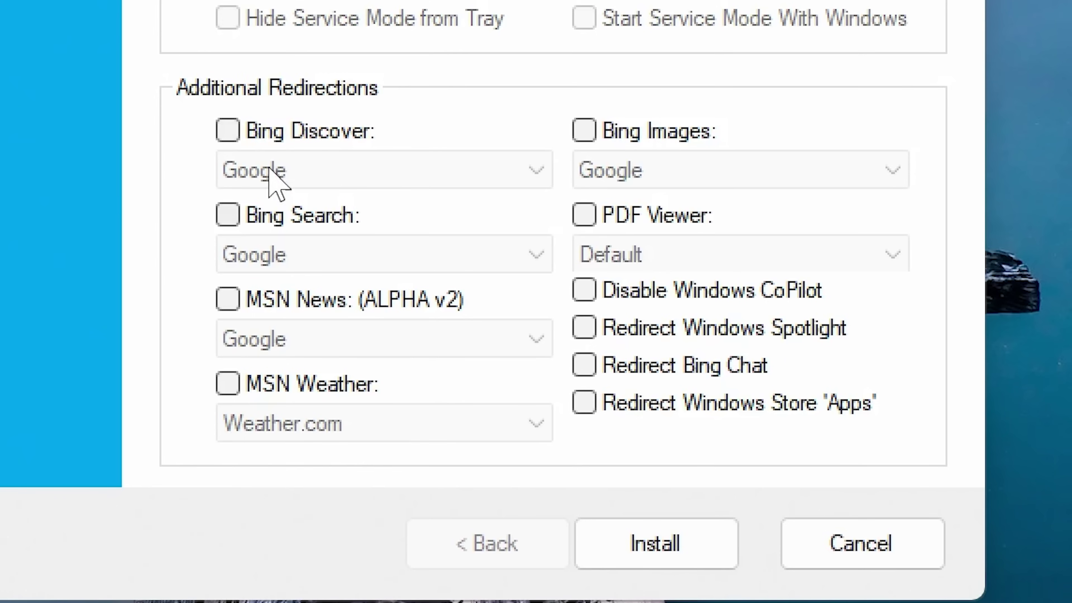
Step: Enable Bing Discover, Bing Search and MSN News redirection, sending Bing Search to Google (No AI)
{"action": "left_click", "coordinate": [228, 130]}
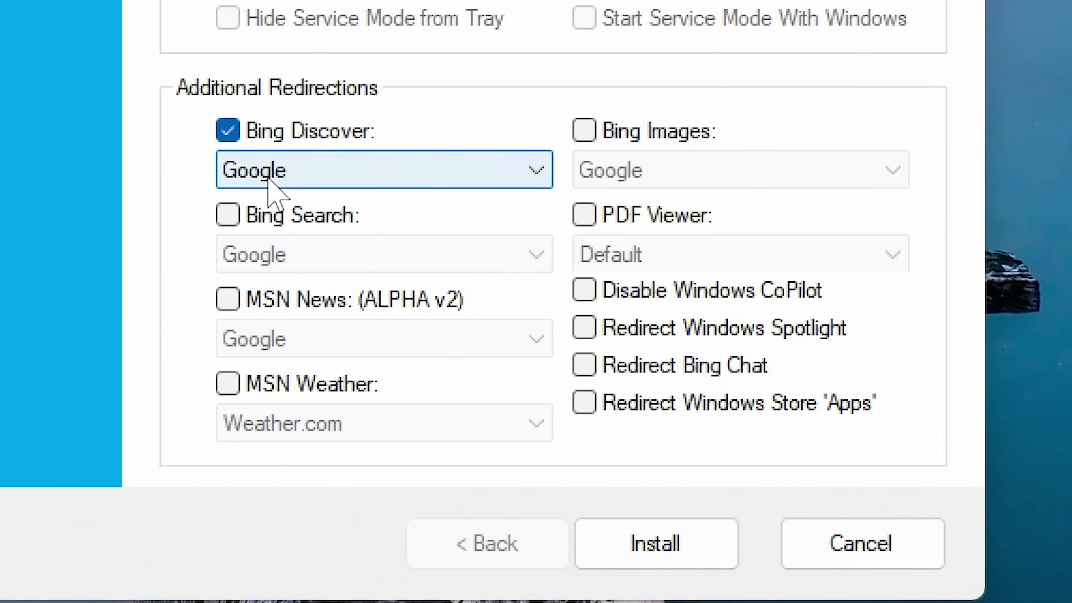
{"action": "left_click", "coordinate": [228, 221]}
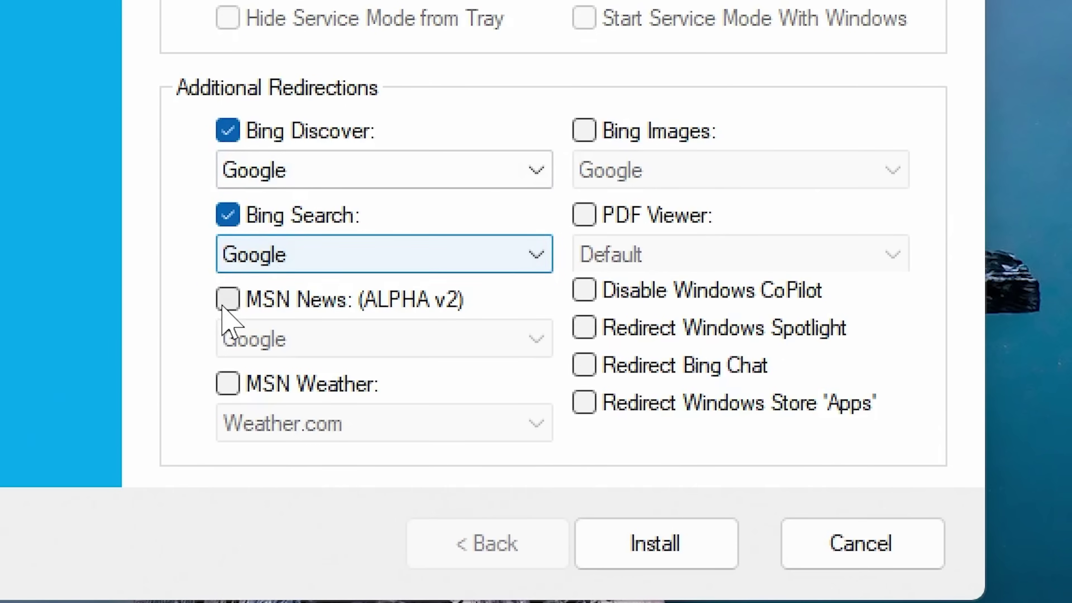
{"action": "left_click", "coordinate": [229, 302]}
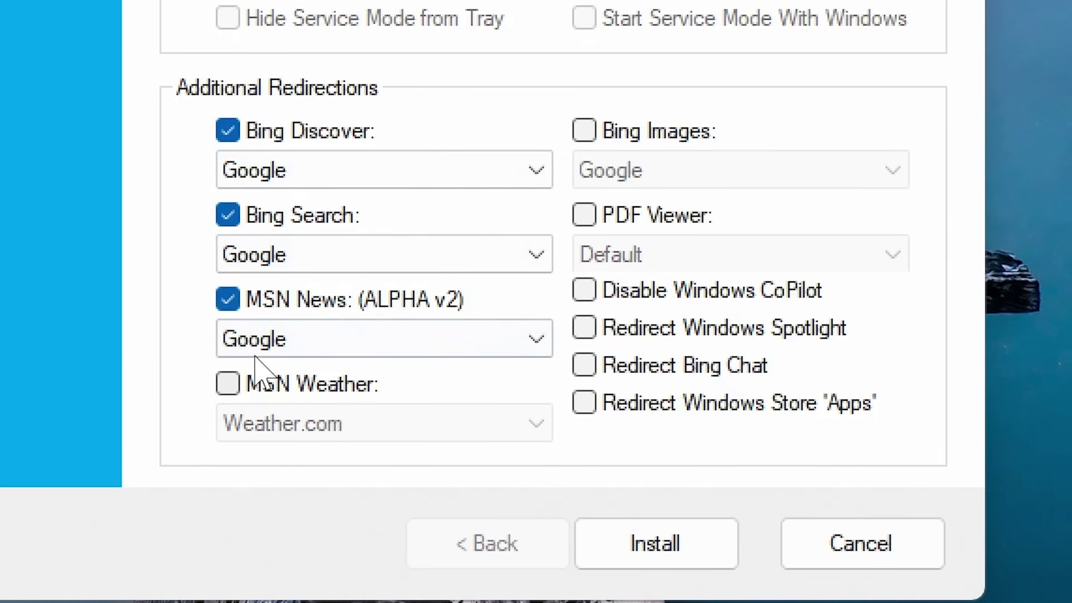
{"action": "left_click", "coordinate": [338, 341]}
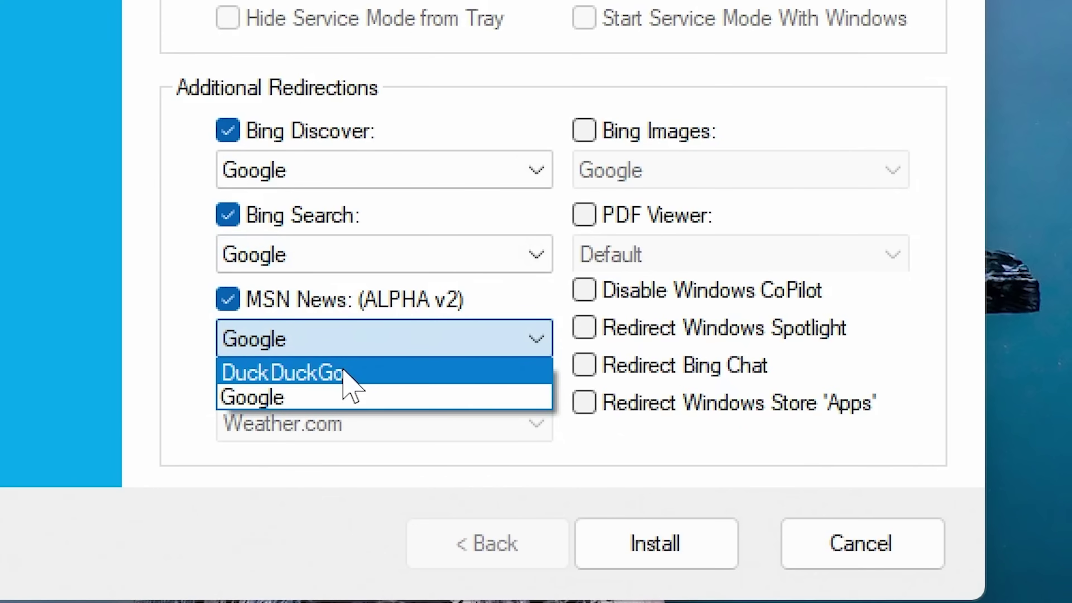
{"action": "left_click", "coordinate": [335, 258]}
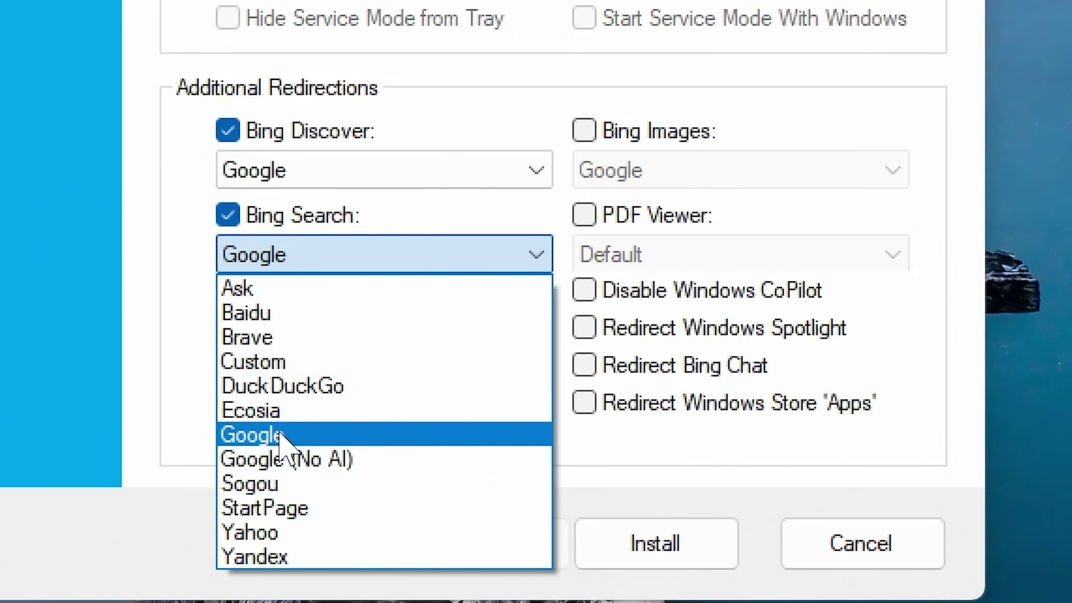
{"action": "left_click", "coordinate": [266, 459]}
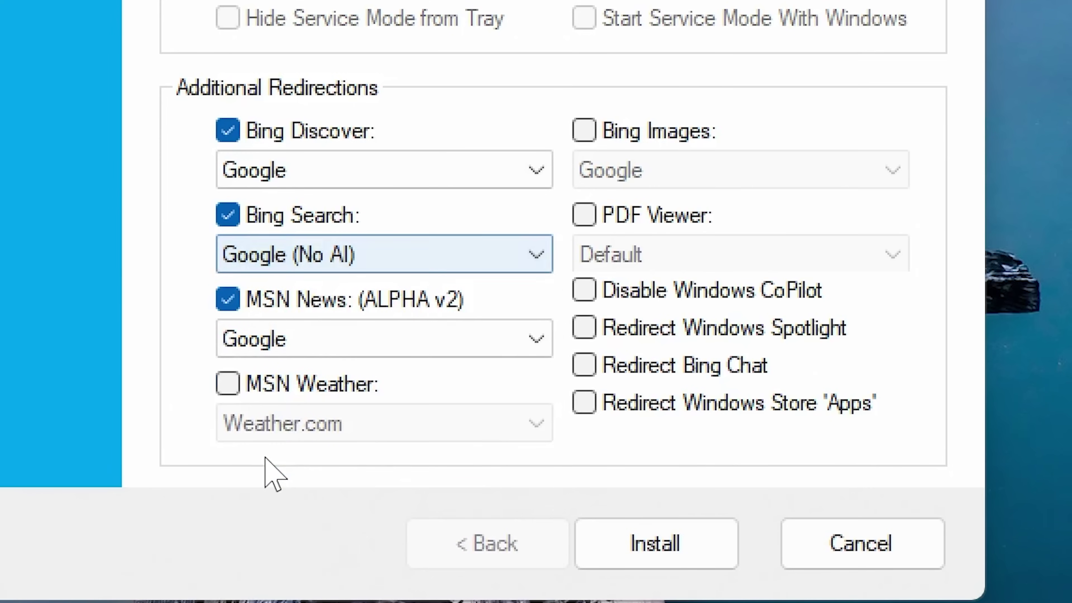
{"action": "left_click", "coordinate": [262, 169]}
{"action": "left_click", "coordinate": [287, 277]}
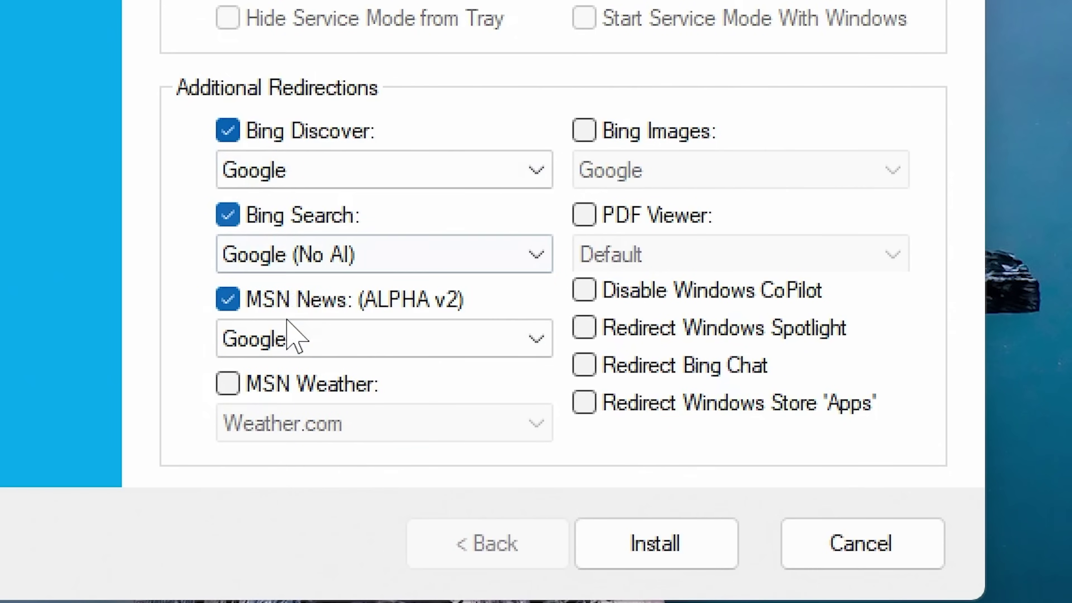
Step: Keep MSN News on Google, send MSN Weather to AccuWeather, and redirect Bing Images to Google
{"action": "left_click", "coordinate": [274, 292]}
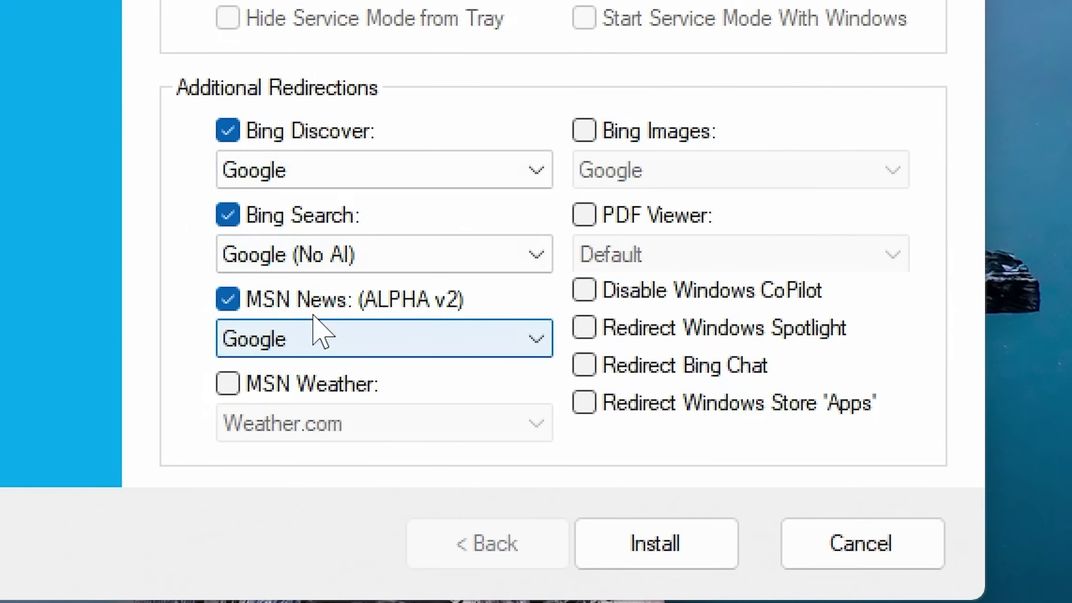
{"action": "left_click", "coordinate": [262, 301]}
{"action": "left_click", "coordinate": [315, 344]}
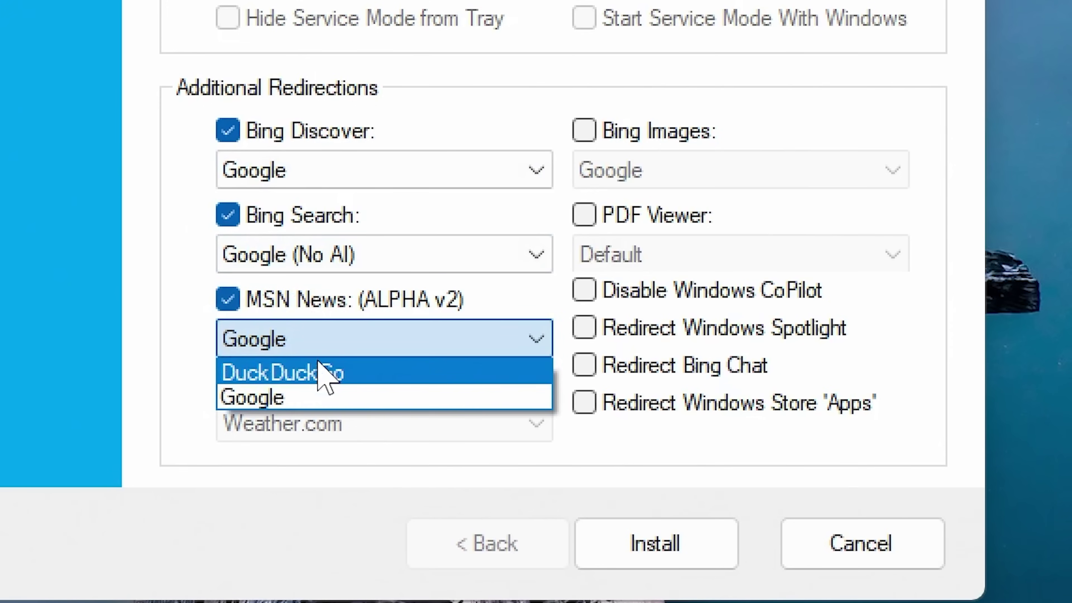
{"action": "left_click", "coordinate": [246, 399]}
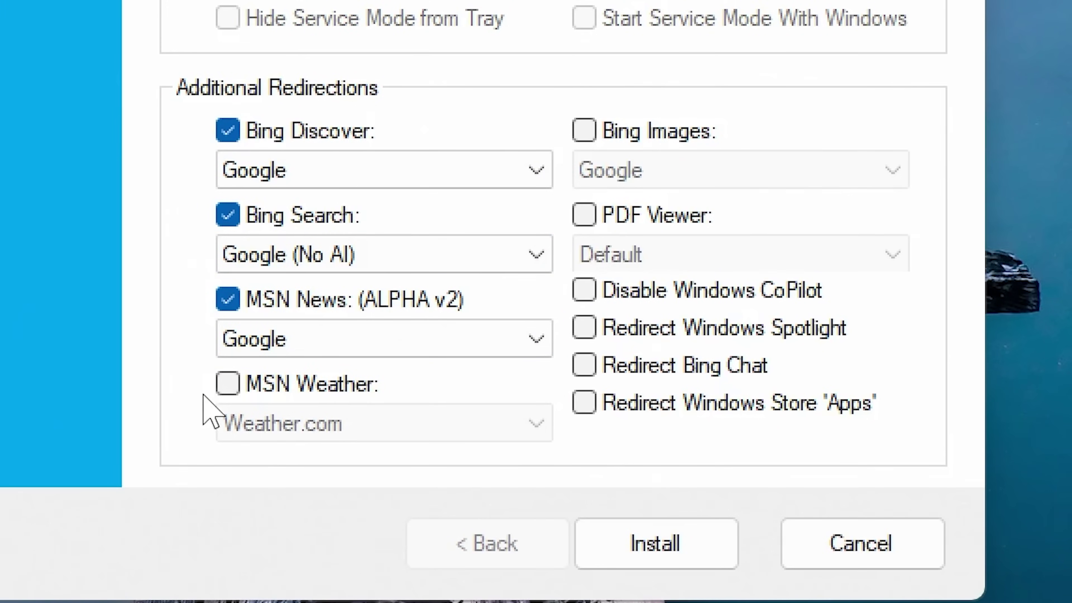
{"action": "left_click", "coordinate": [227, 385]}
{"action": "left_click", "coordinate": [355, 422]}
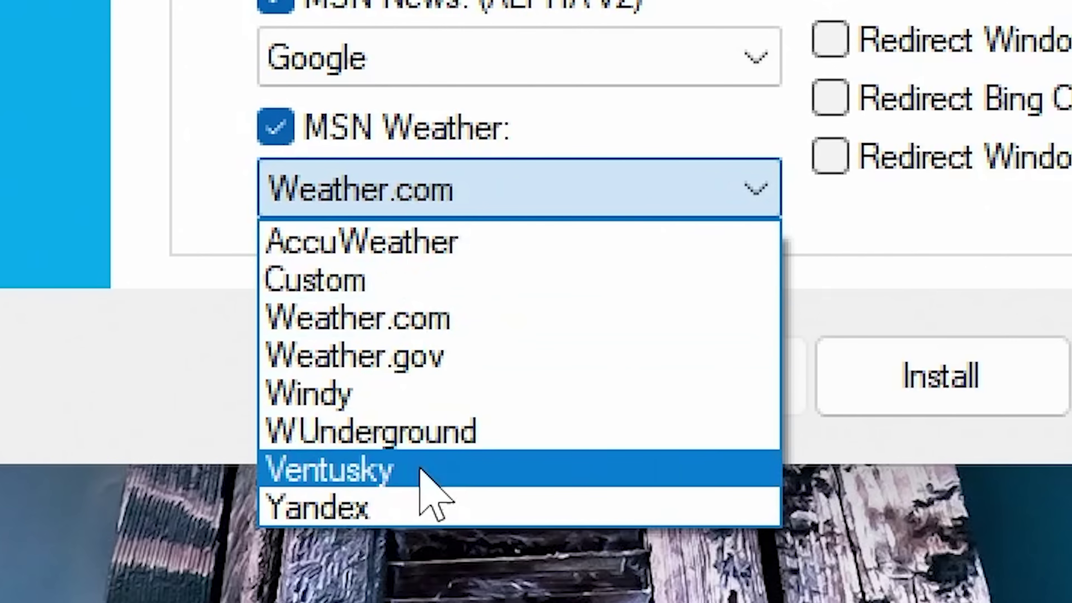
{"action": "left_click", "coordinate": [356, 254]}
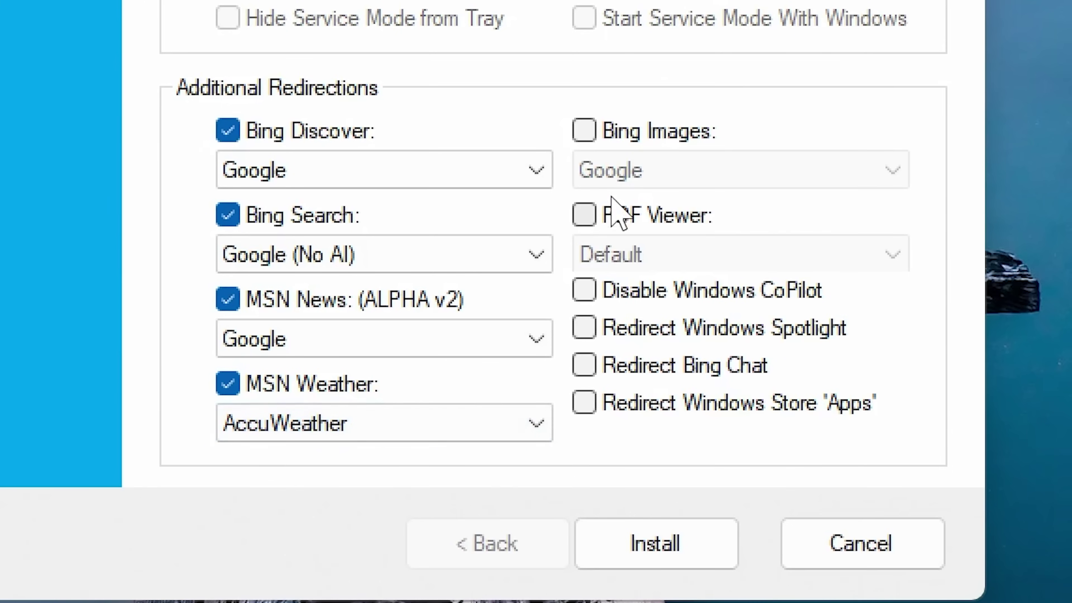
{"action": "left_click", "coordinate": [585, 132]}
{"action": "left_click", "coordinate": [668, 176]}
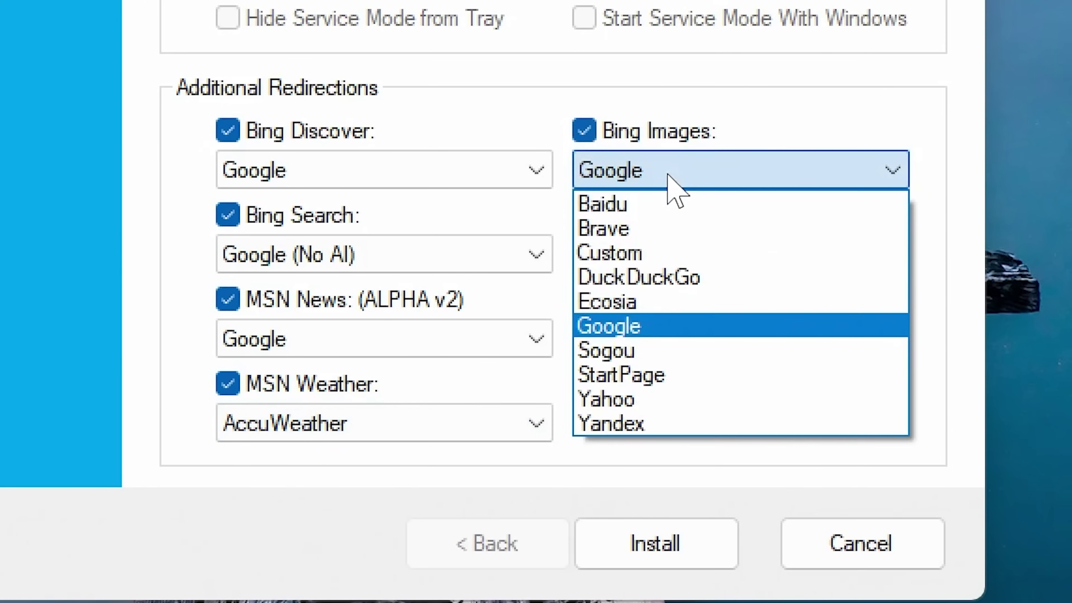
{"action": "left_click", "coordinate": [655, 325]}
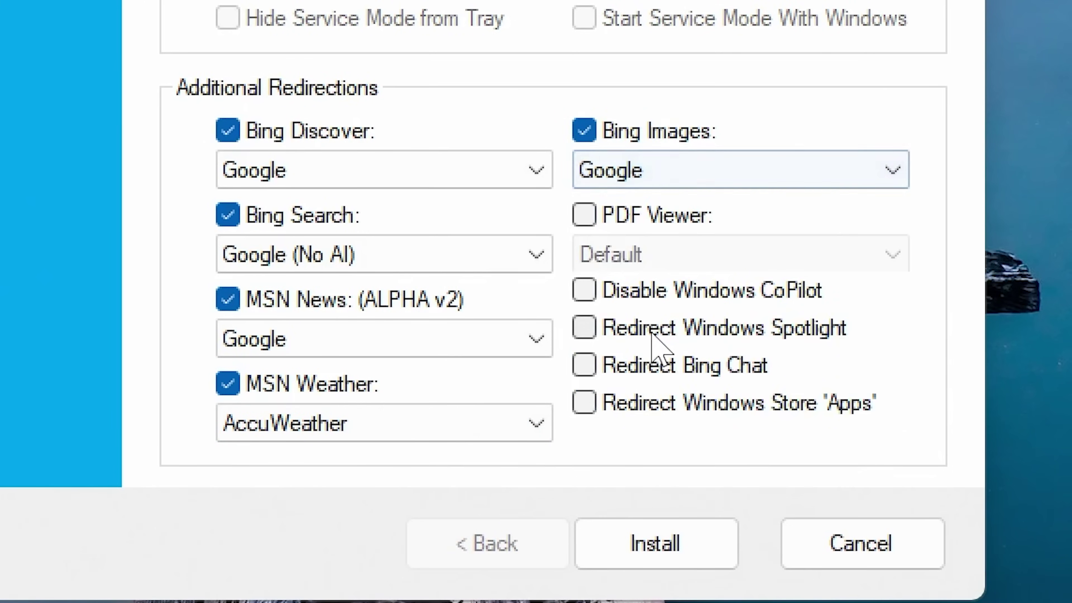
Step: Enable PDF Viewer redirection as Custom, using Google\Chrome\Application\chrome as the handler
{"action": "left_click", "coordinate": [584, 214]}
{"action": "left_click", "coordinate": [662, 263]}
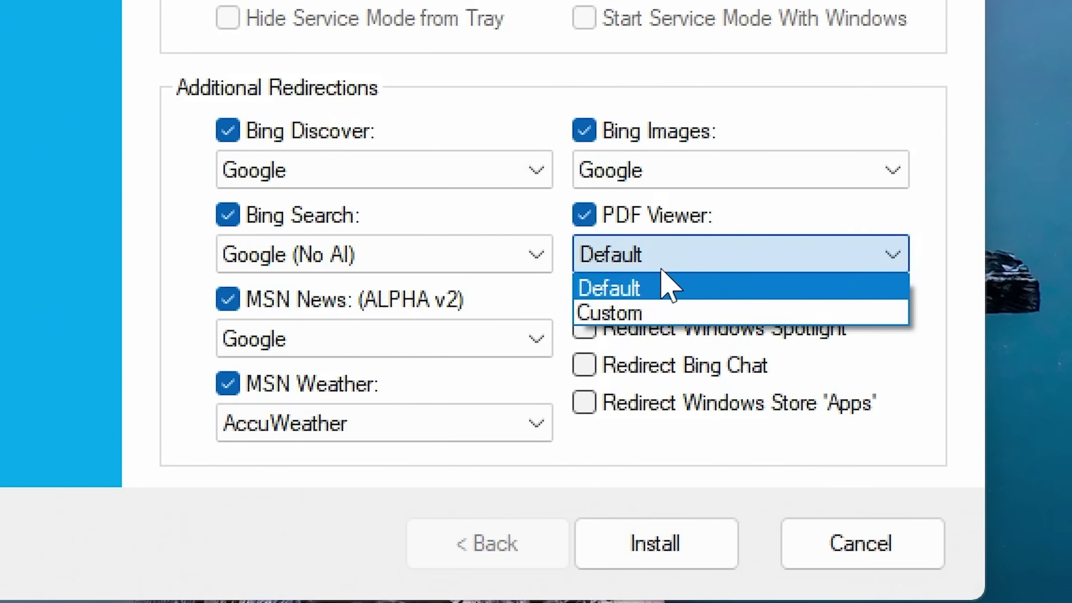
{"action": "left_click", "coordinate": [656, 314]}
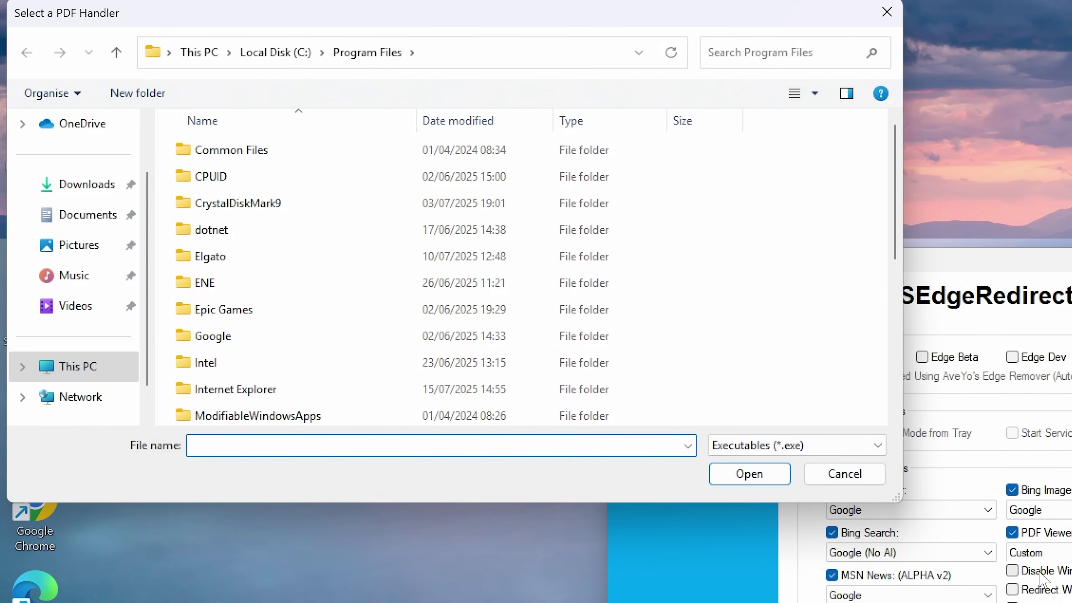
{"action": "double_click", "coordinate": [191, 338]}
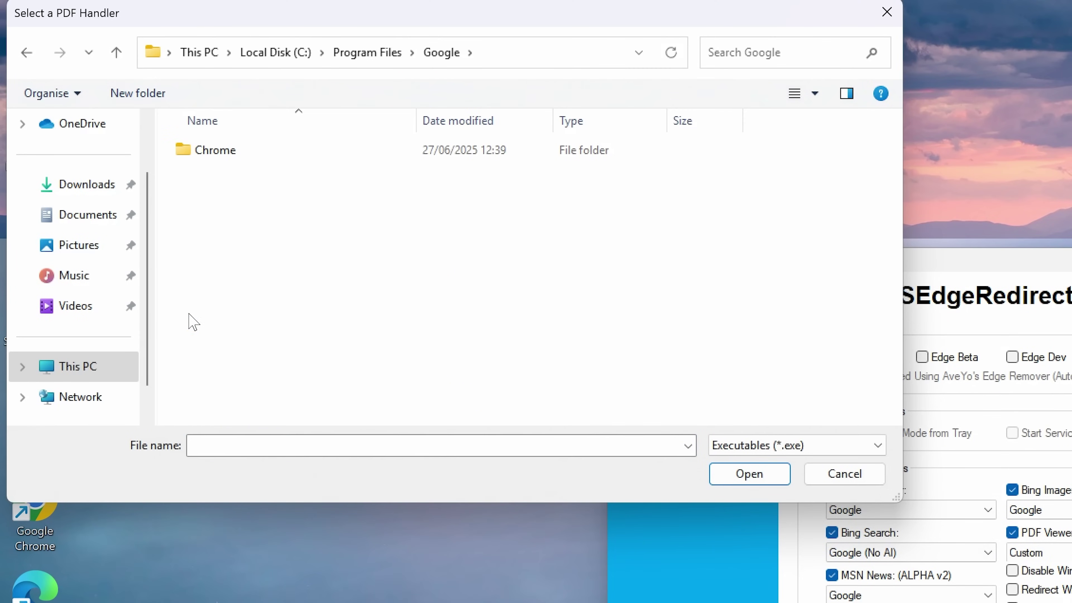
{"action": "left_click", "coordinate": [199, 151]}
{"action": "double_click", "coordinate": [199, 151]}
{"action": "double_click", "coordinate": [197, 153]}
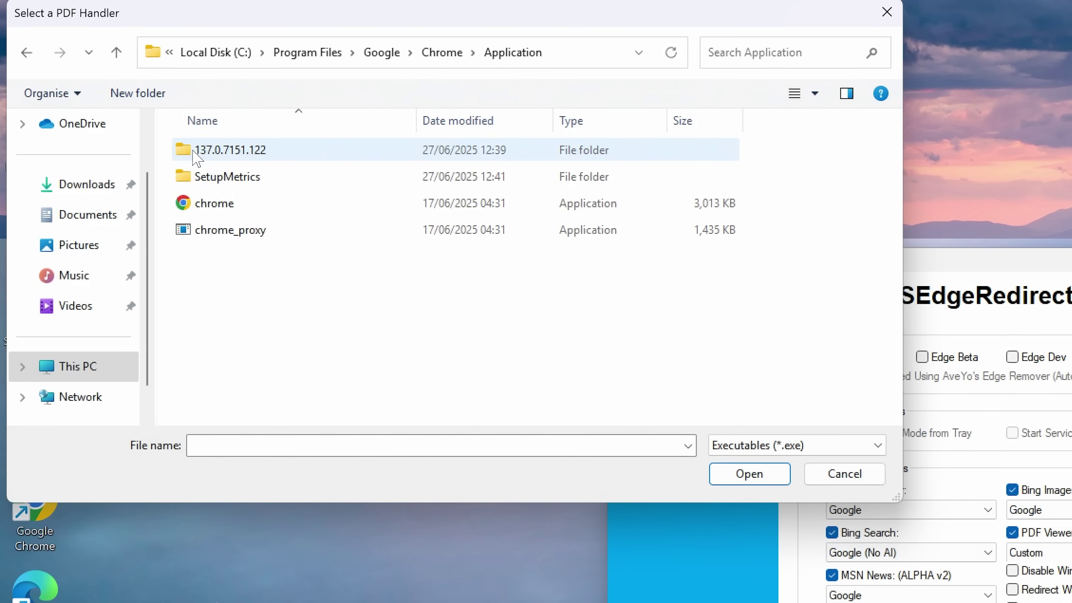
{"action": "left_click", "coordinate": [202, 206]}
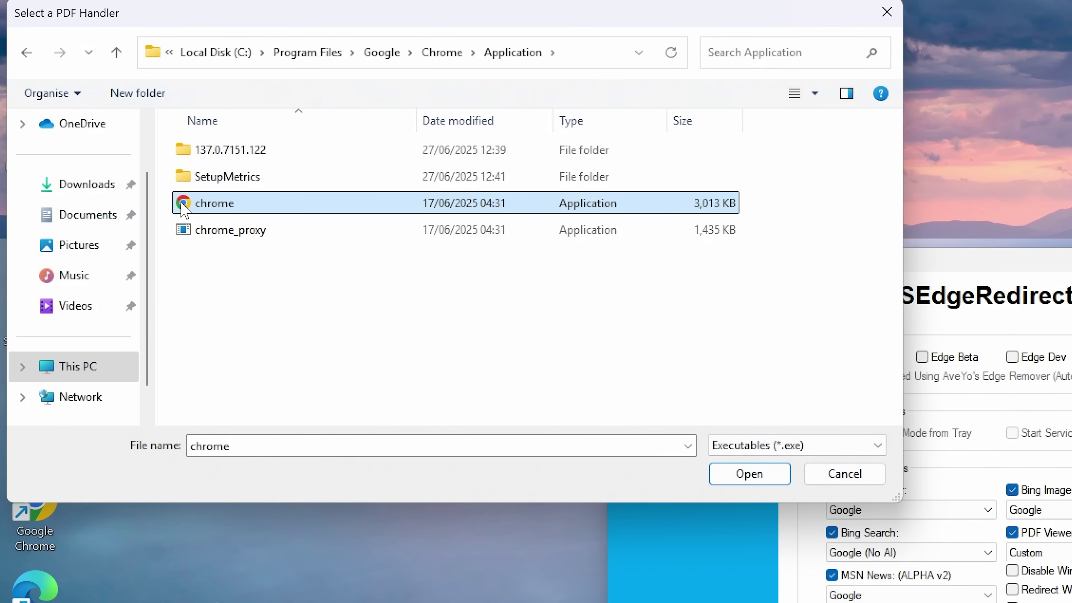
{"action": "left_click", "coordinate": [736, 479]}
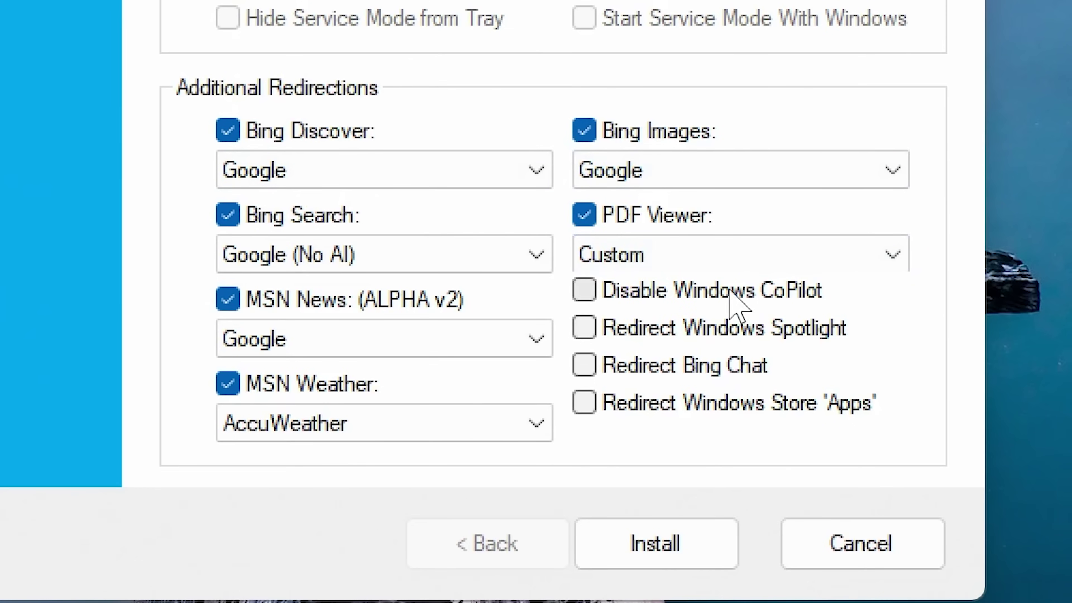
Step: Disable CoPilot, redirect Spotlight, Bing Chat and Store apps, then install MSEdgeRedirect 0.8.0.0
{"action": "left_click", "coordinate": [584, 296]}
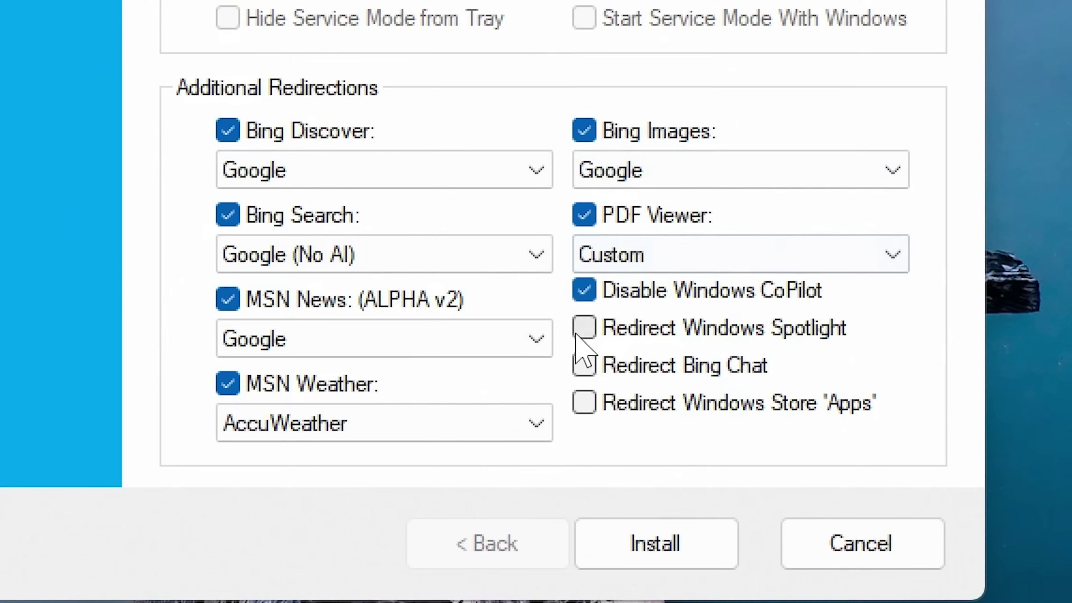
{"action": "left_click", "coordinate": [595, 349]}
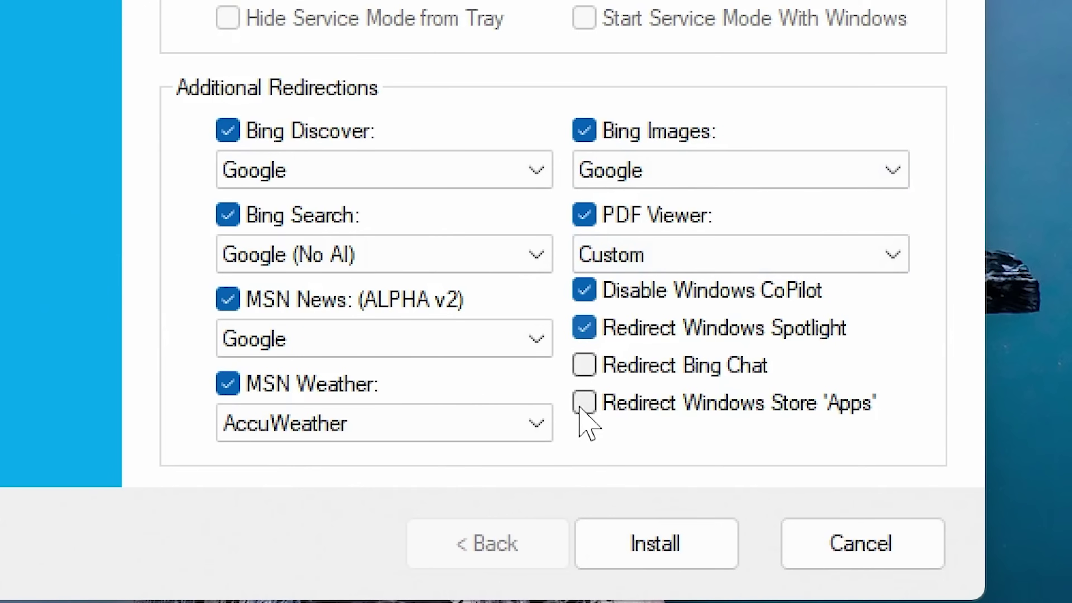
{"action": "left_click", "coordinate": [585, 367]}
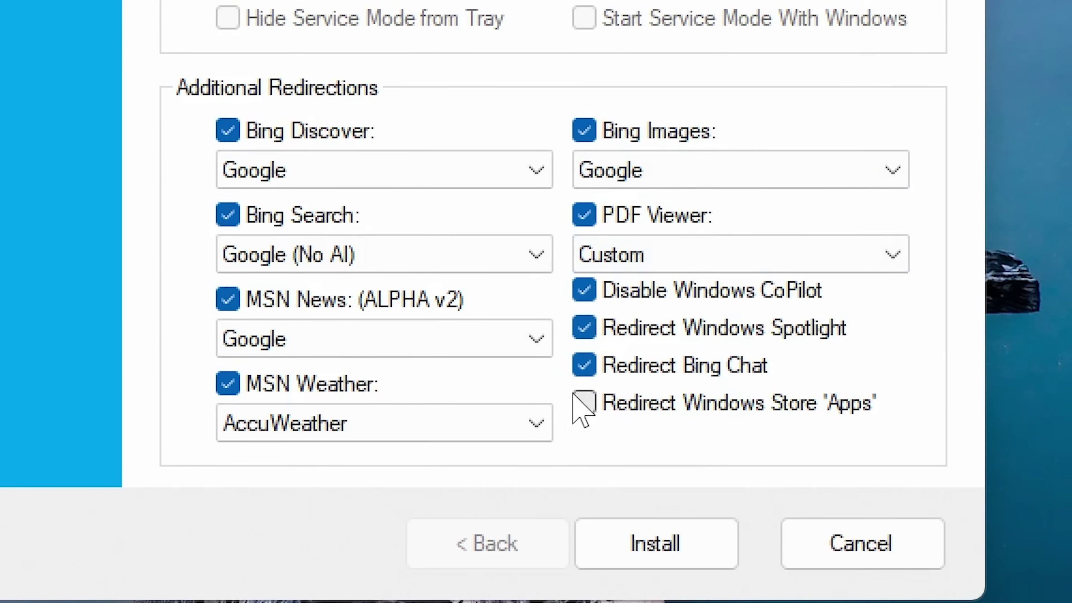
{"action": "left_click", "coordinate": [585, 405]}
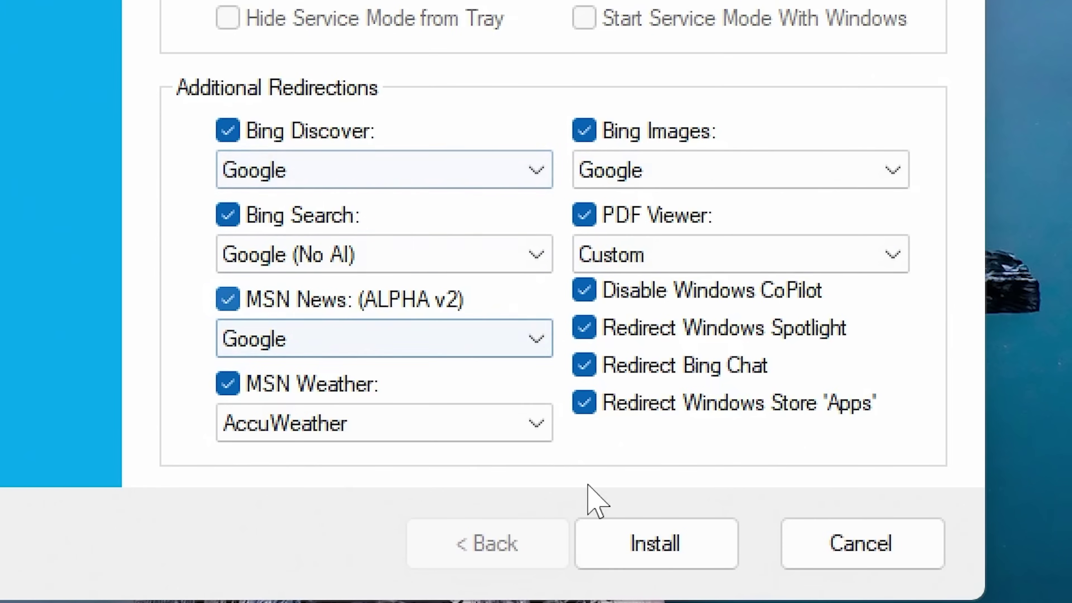
{"action": "left_click", "coordinate": [647, 547]}
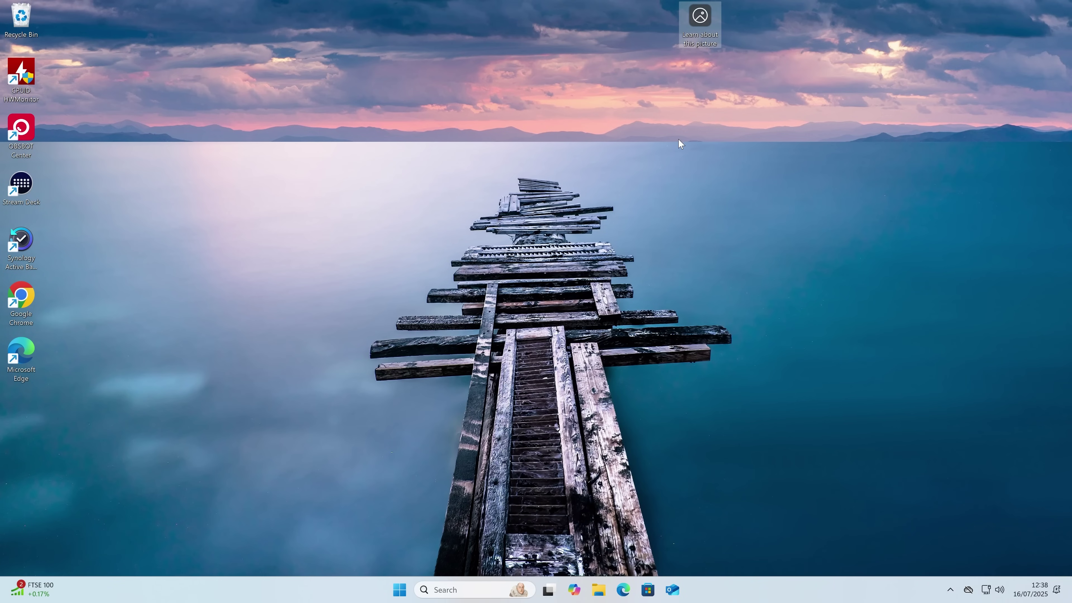
{"action": "double_click", "coordinate": [702, 31]}
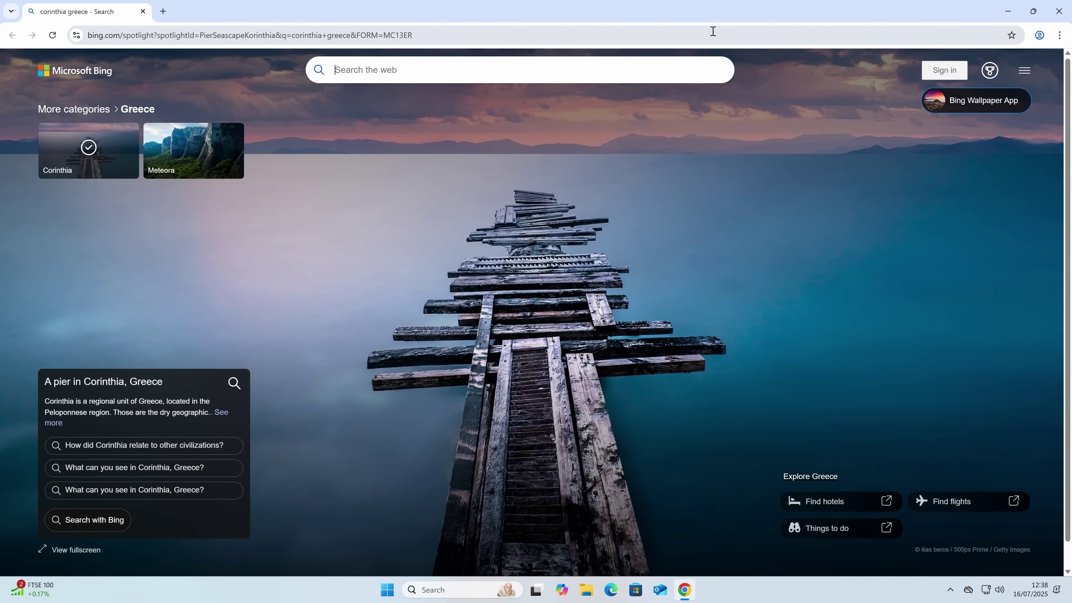
{"action": "left_click", "coordinate": [1061, 36]}
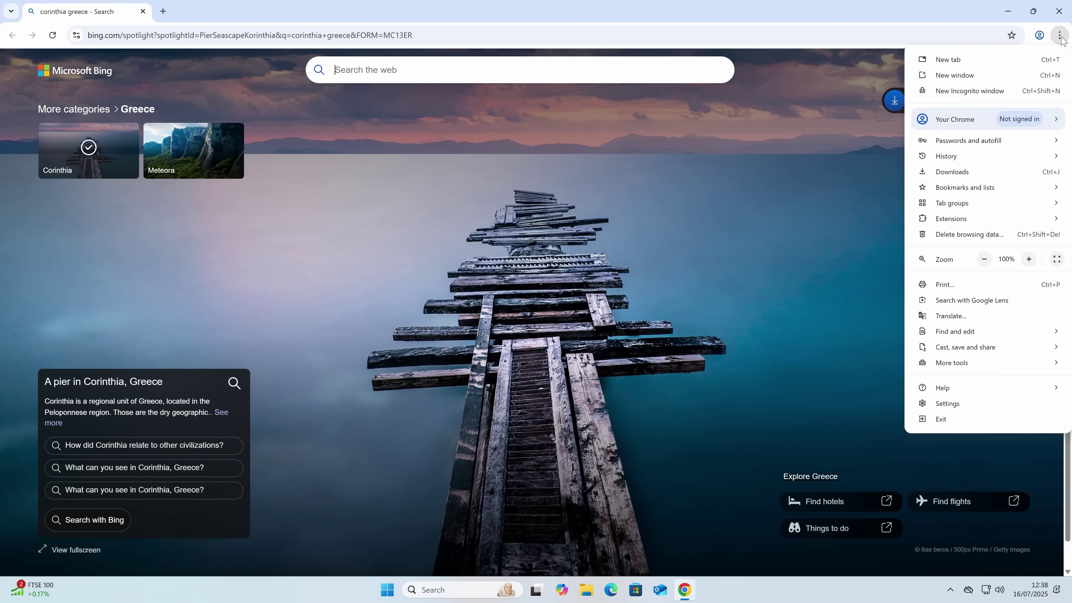
{"action": "left_click", "coordinate": [950, 405]}
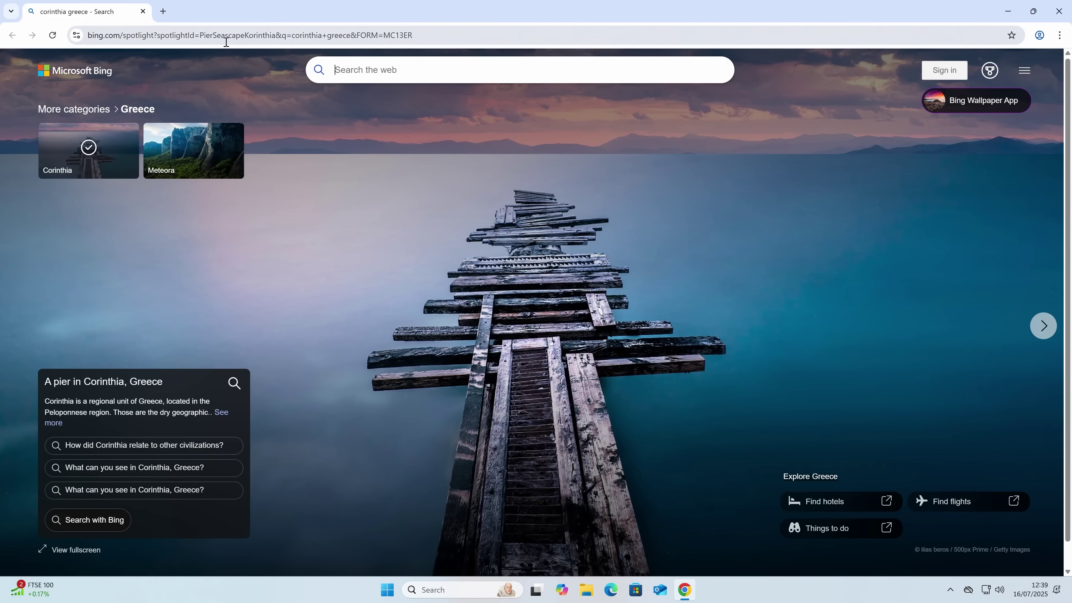
{"action": "left_click", "coordinate": [1059, 12]}
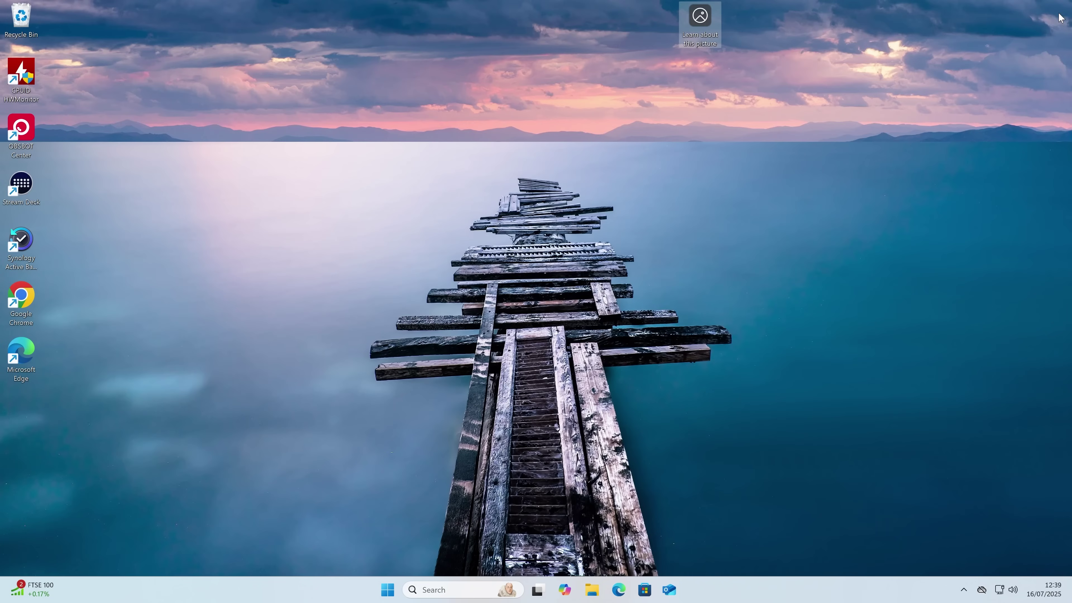
{"action": "mouse_move", "coordinate": [33, 590]}
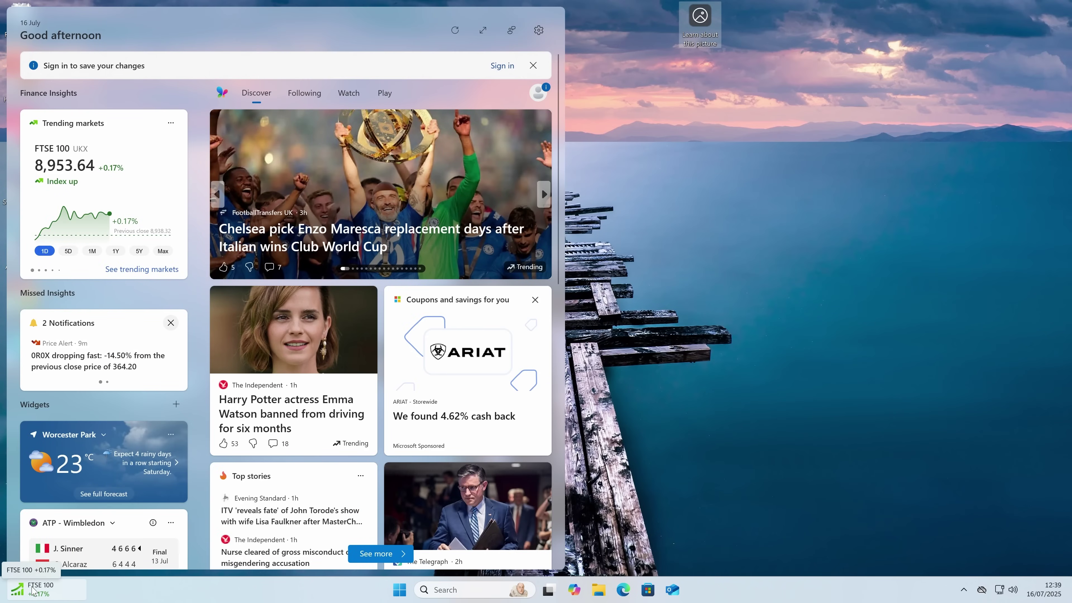
{"action": "left_click", "coordinate": [102, 464]}
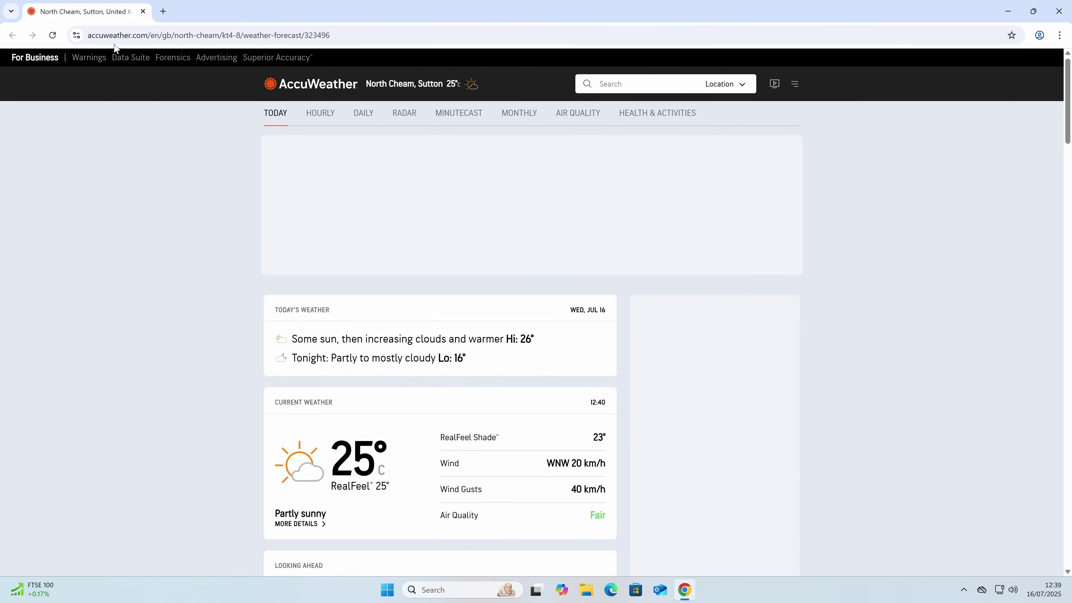
{"action": "left_click", "coordinate": [143, 12]}
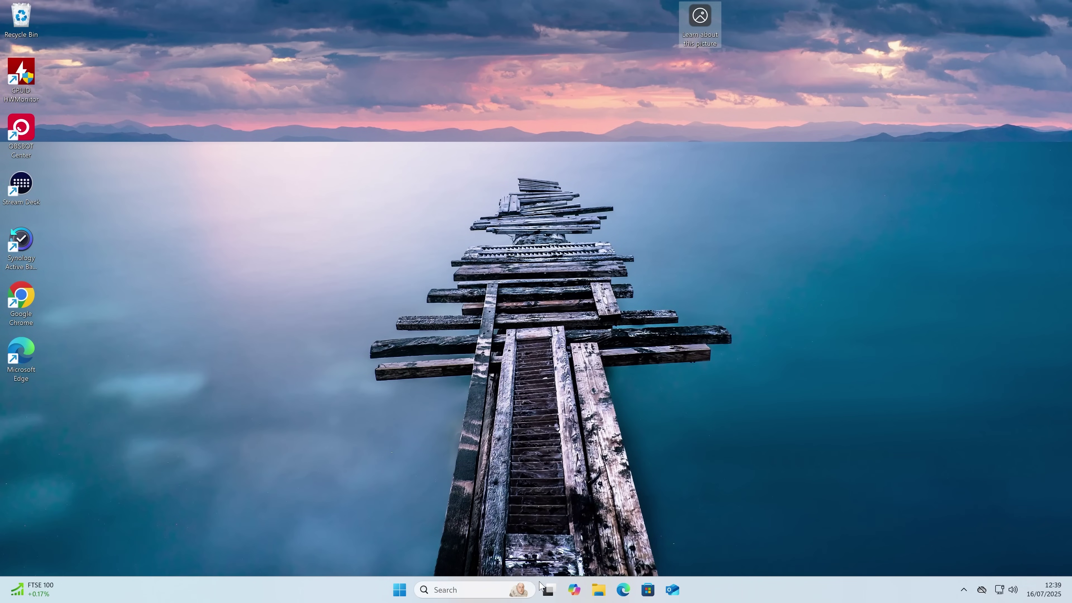
{"action": "left_click", "coordinate": [454, 590]}
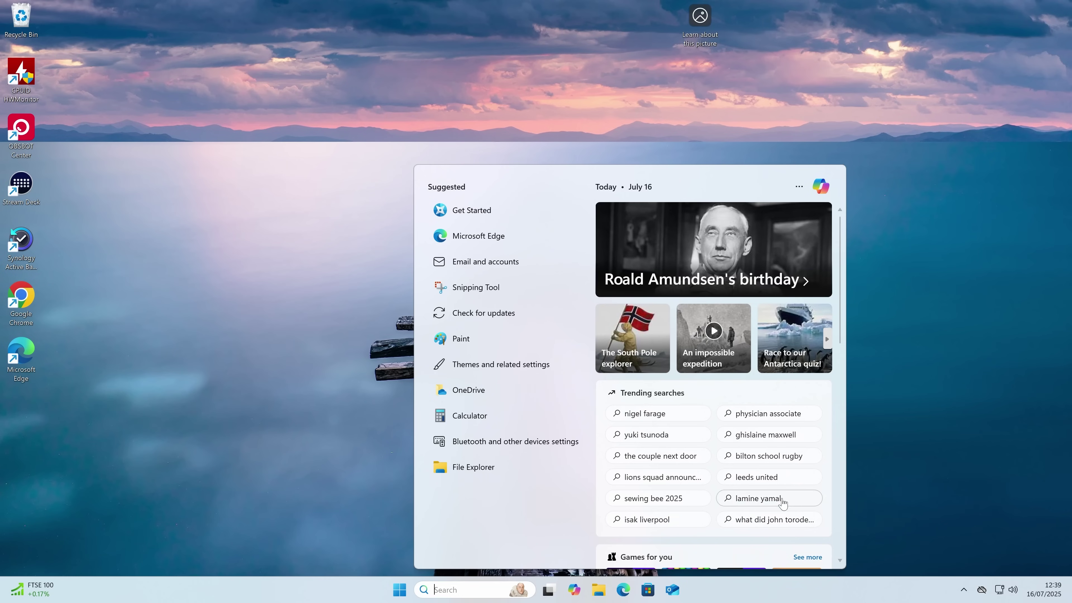
{"action": "left_click", "coordinate": [755, 477]}
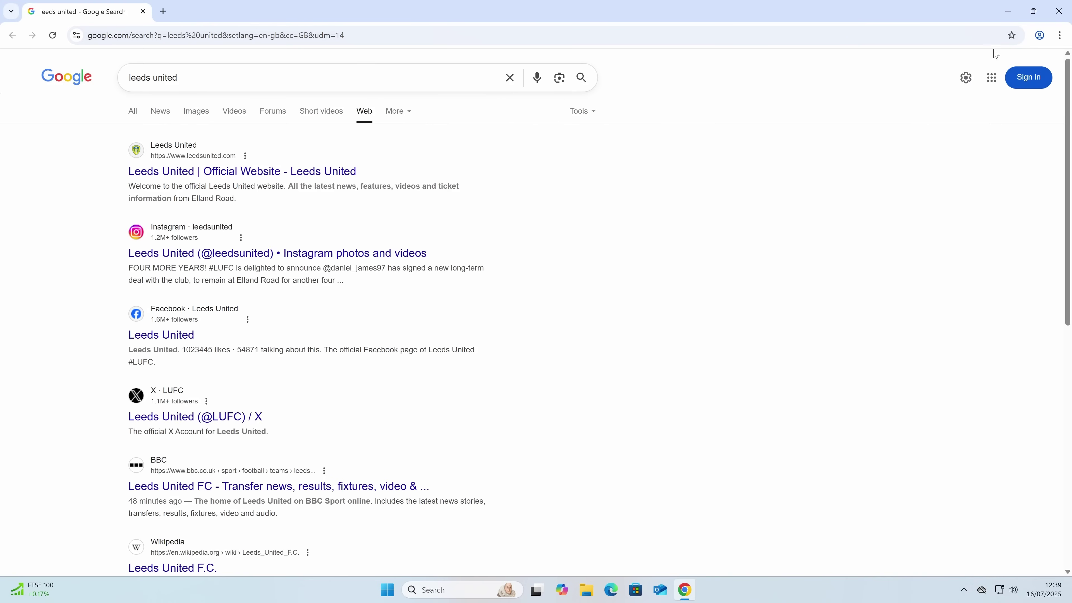
{"action": "left_click", "coordinate": [1059, 12]}
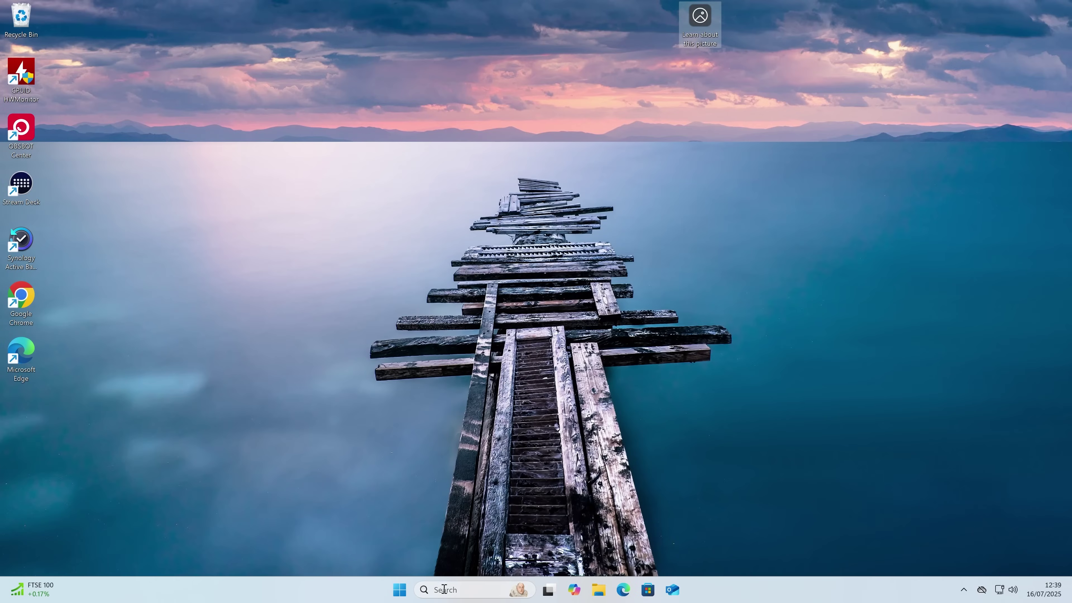
{"action": "left_click", "coordinate": [406, 591]}
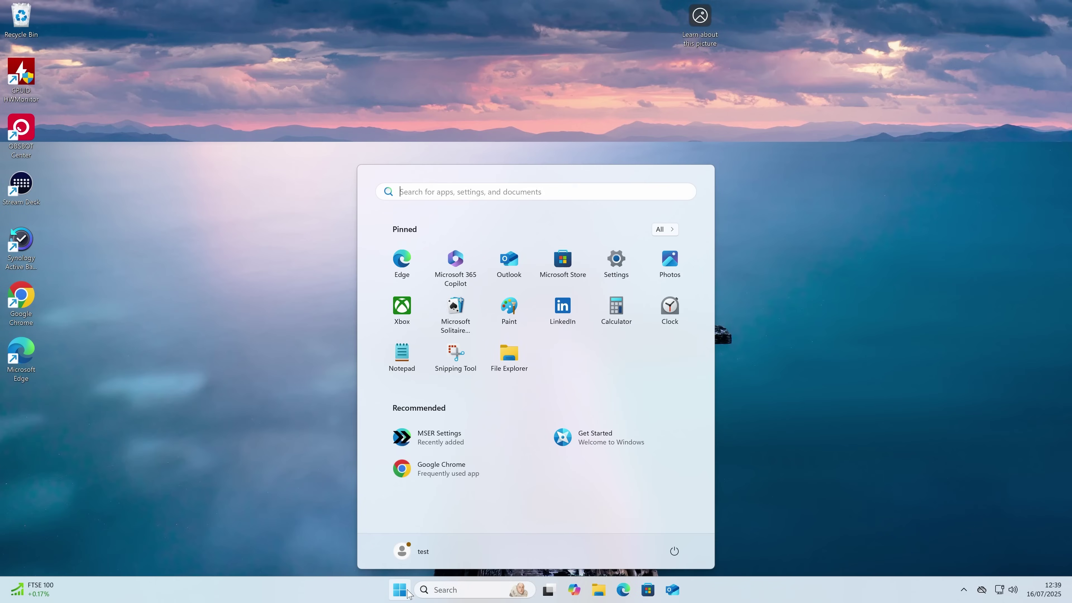
{"action": "left_click", "coordinate": [447, 591]}
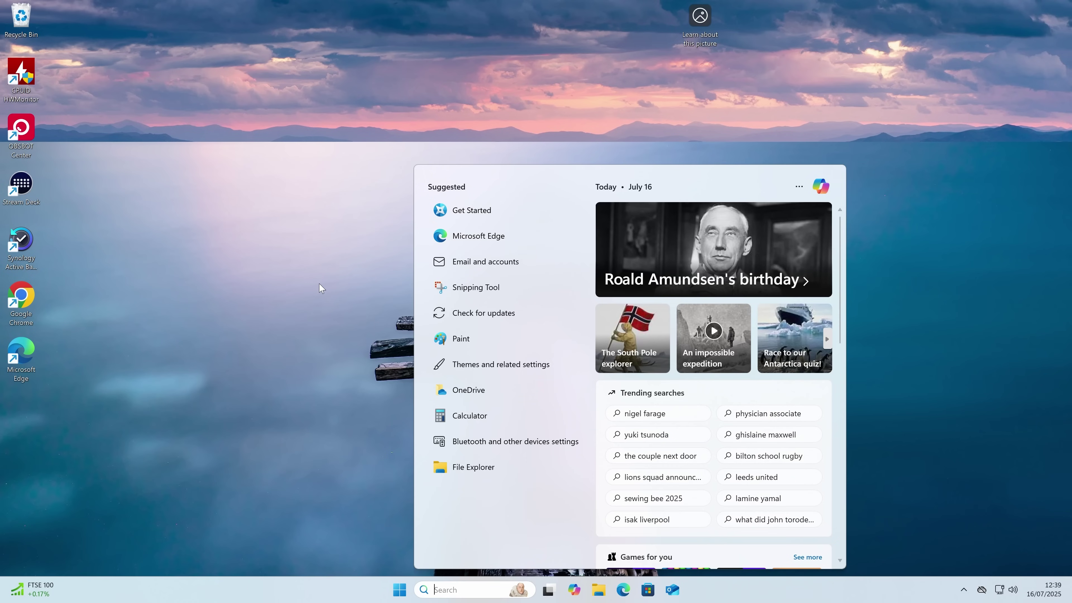
{"action": "left_click", "coordinate": [359, 253]}
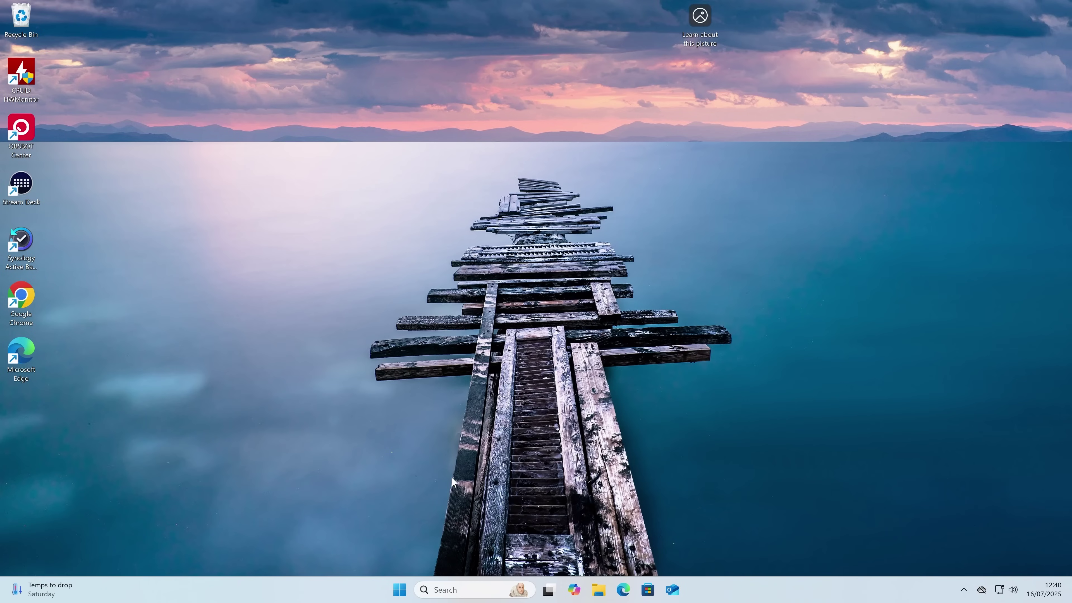
Step: Find MSER Settings from Start and open the MSN Weather provider dropdown
{"action": "left_click", "coordinate": [396, 590]}
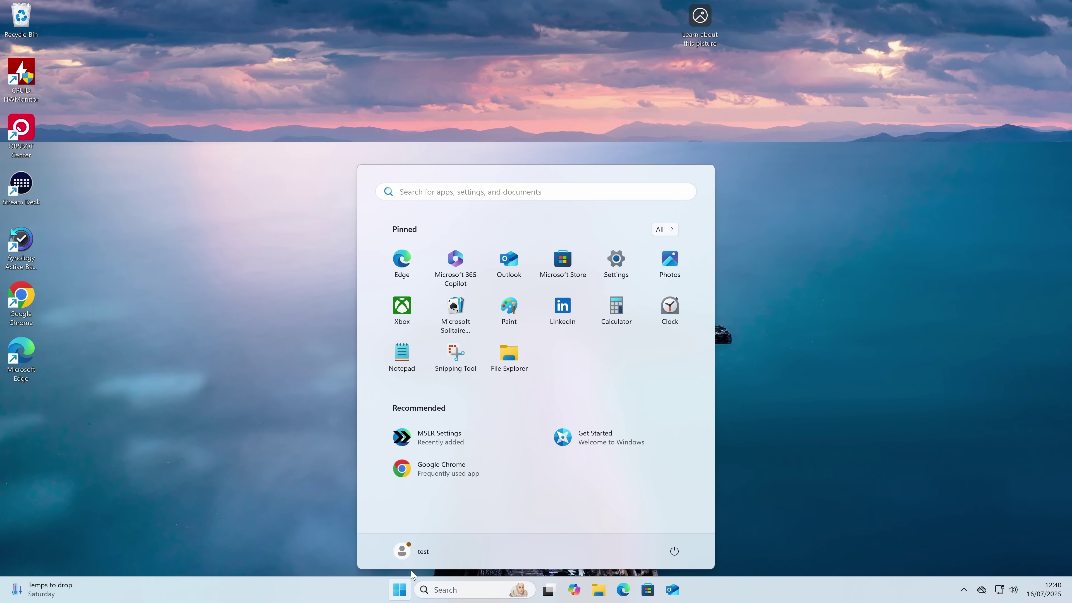
{"action": "type", "text": "ms"}
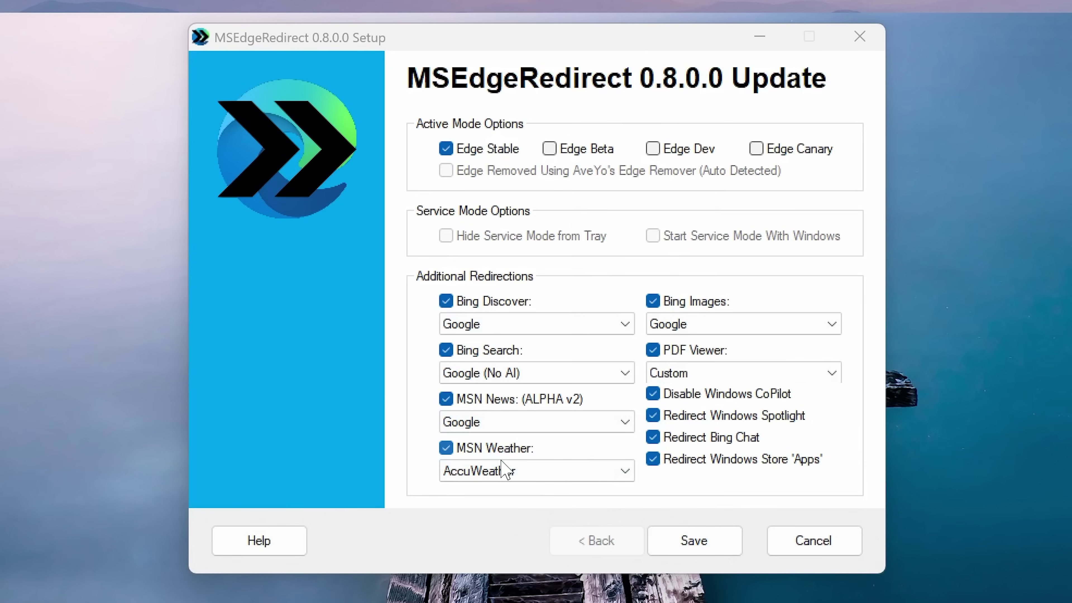
{"action": "left_click", "coordinate": [542, 378]}
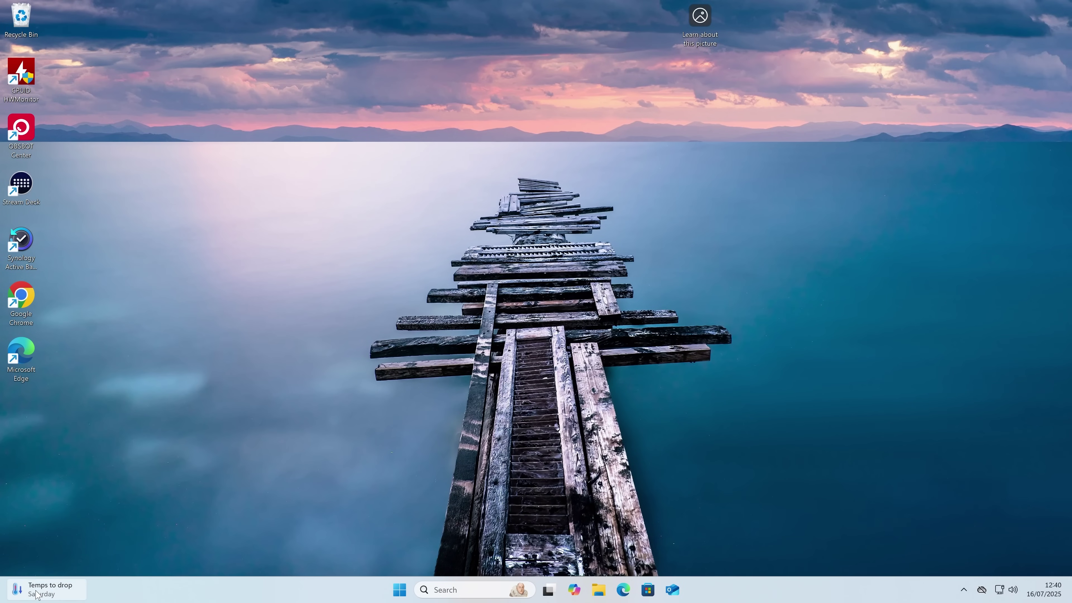
{"action": "left_click", "coordinate": [8, 593]}
{"action": "left_click", "coordinate": [99, 162]}
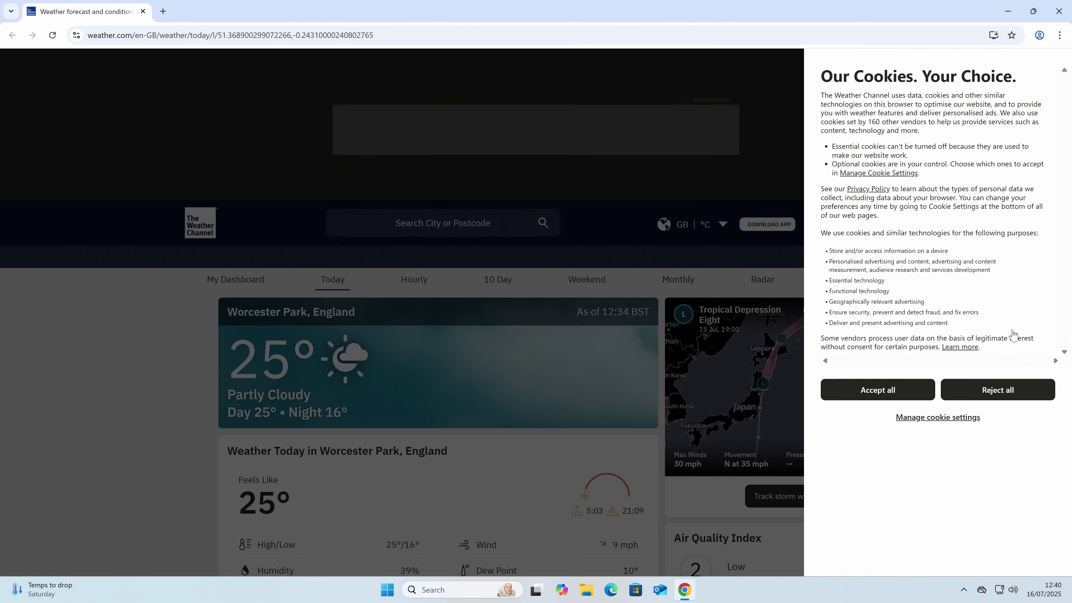
{"action": "left_click", "coordinate": [996, 388]}
{"action": "scroll", "coordinate": [538, 376], "scroll_direction": "down", "scroll_amount": 10}
{"action": "scroll", "coordinate": [538, 376], "scroll_direction": "up", "scroll_amount": 8}
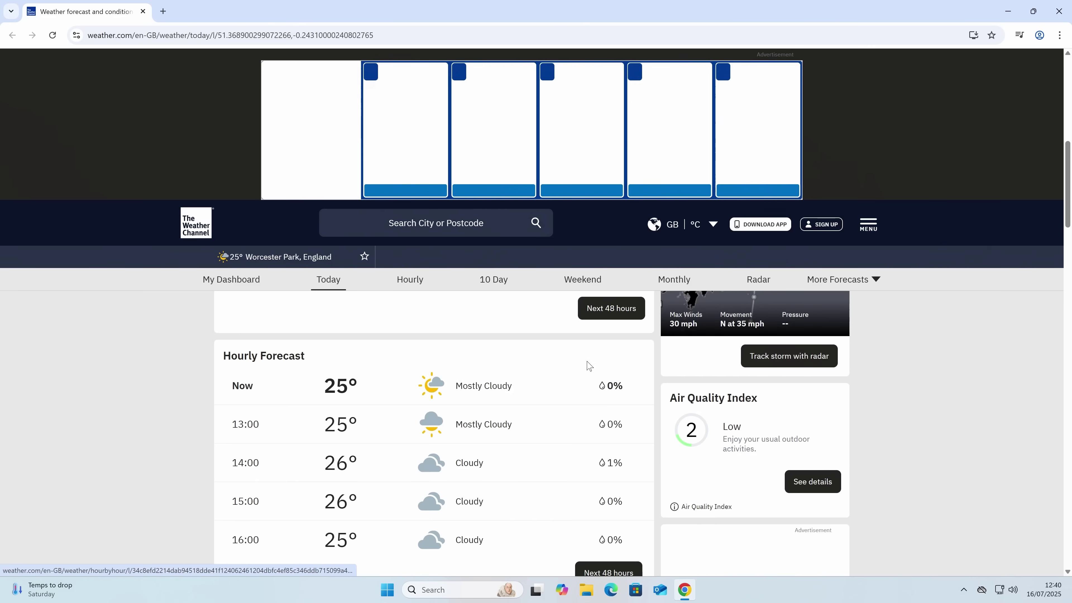
{"action": "left_click", "coordinate": [1059, 13]}
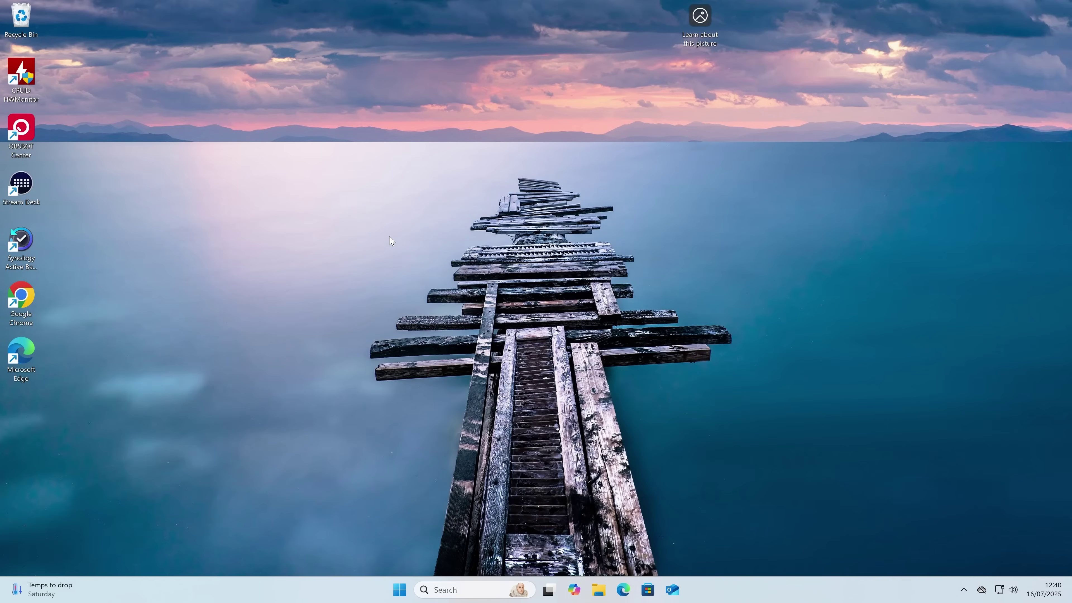